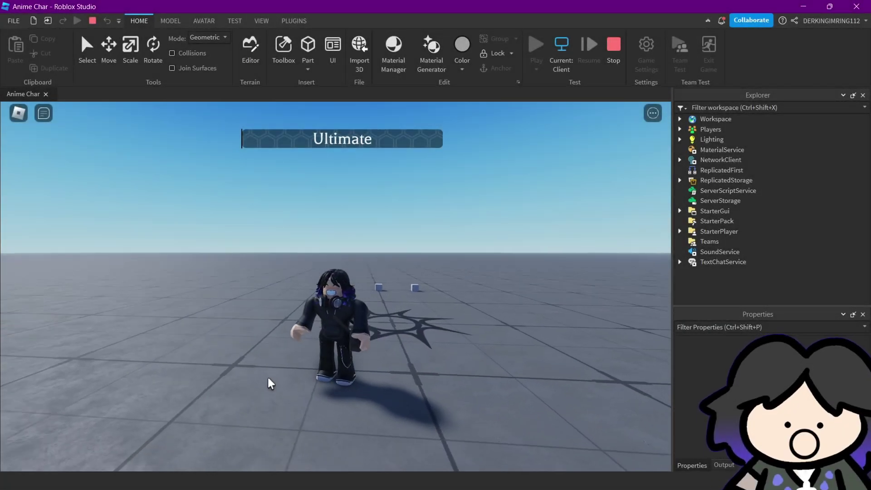
- Run forward, enable shift-lock, and fire the ultimate to leave a dark star mark
{"action": "key", "text": "w"}
{"action": "key", "text": "shift"}
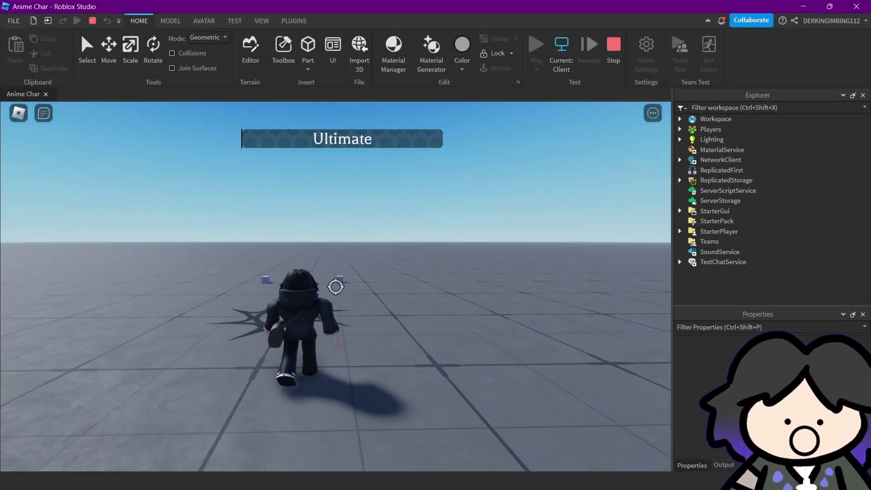
{"action": "key", "text": "1"}
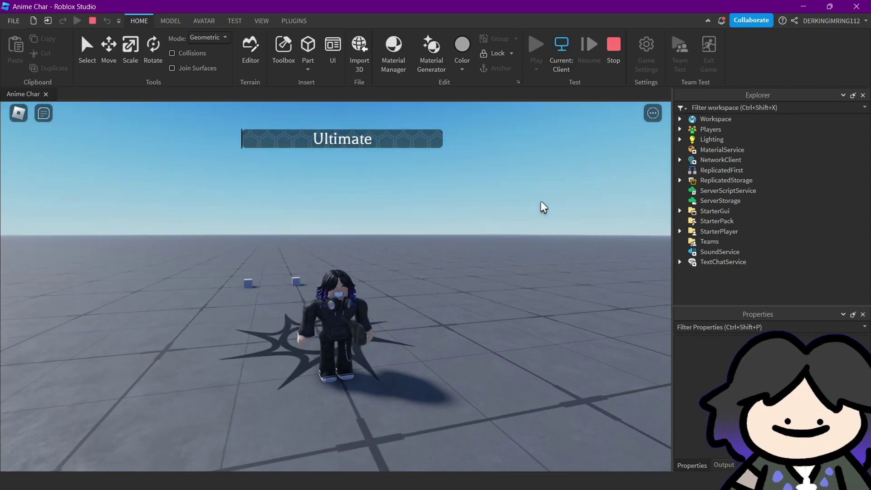
- On the server view, inspect the player's RageValue and MaxRageValue under Players > RageValues
{"action": "left_click", "coordinate": [562, 53]}
{"action": "left_click", "coordinate": [678, 129]}
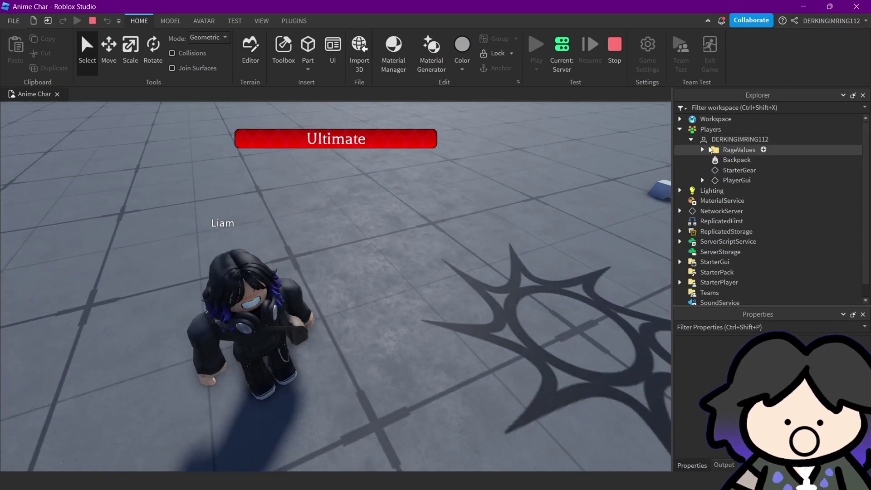
{"action": "left_click", "coordinate": [702, 150]}
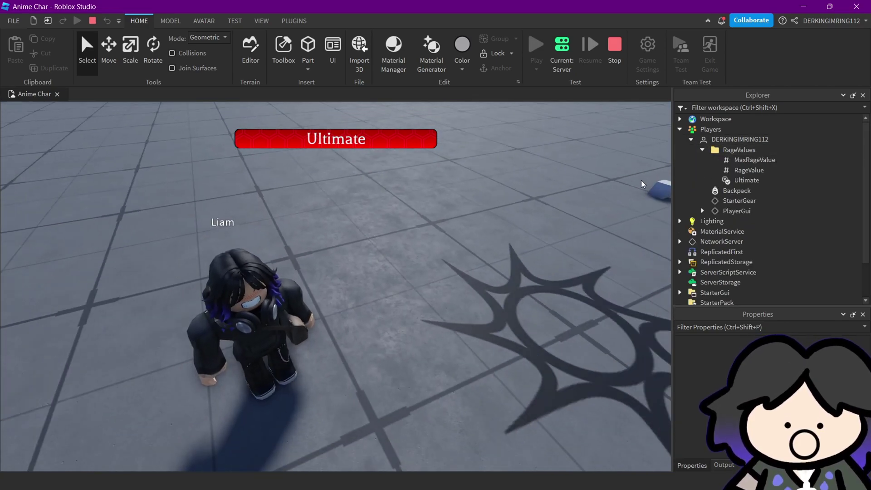
{"action": "left_click", "coordinate": [748, 170]}
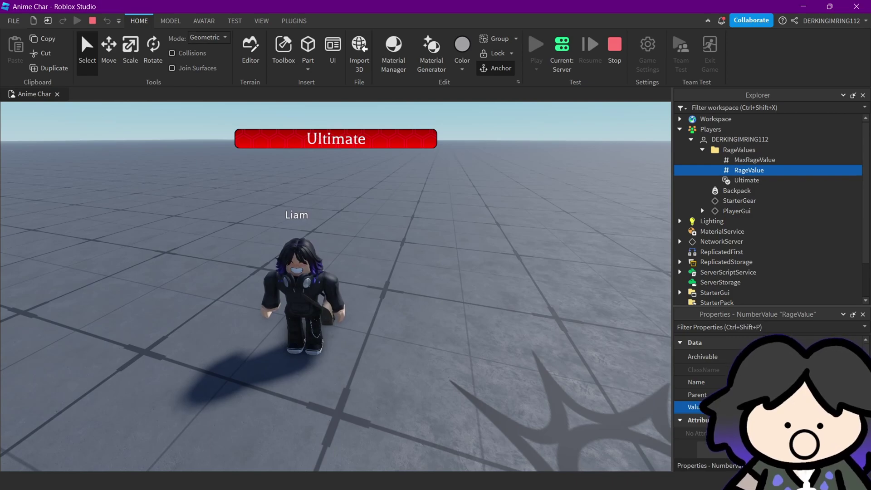
{"action": "left_click", "coordinate": [686, 161]}
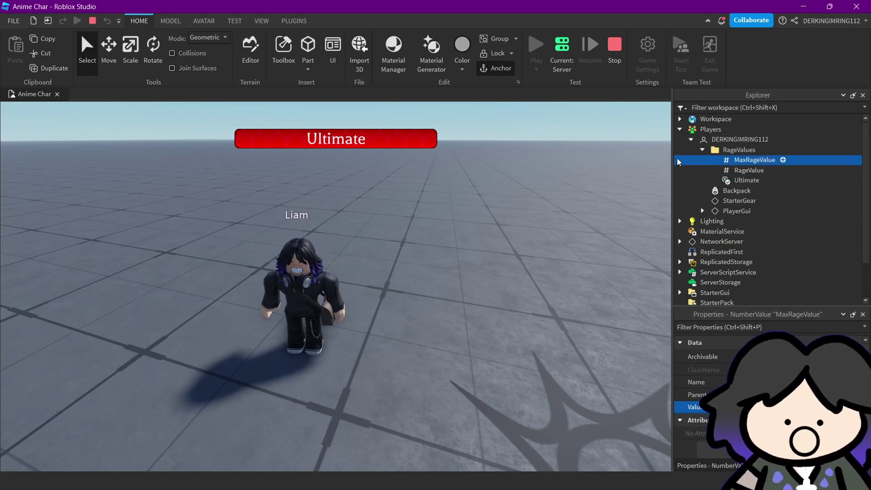
{"action": "left_click", "coordinate": [742, 171]}
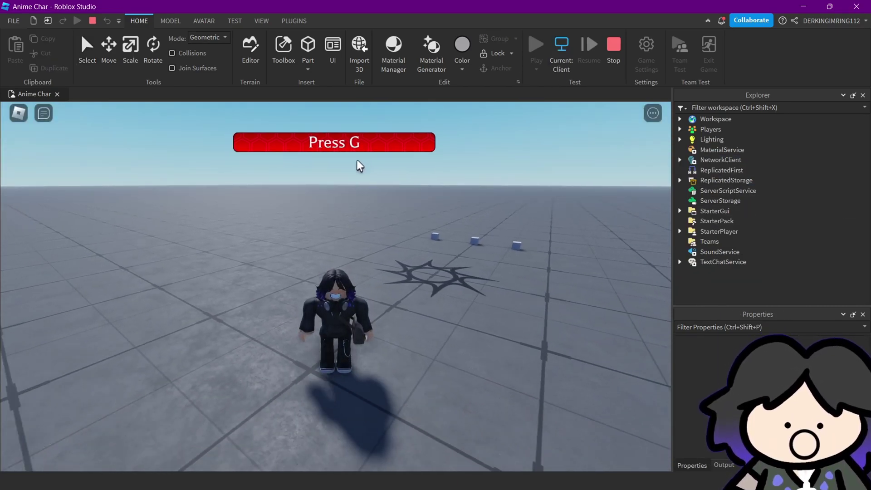
- Fire the ultimate with G and run toward the star mark as the bar drains
{"action": "right_click_drag", "start_coordinate": [360, 161], "coordinate": [358, 162]}
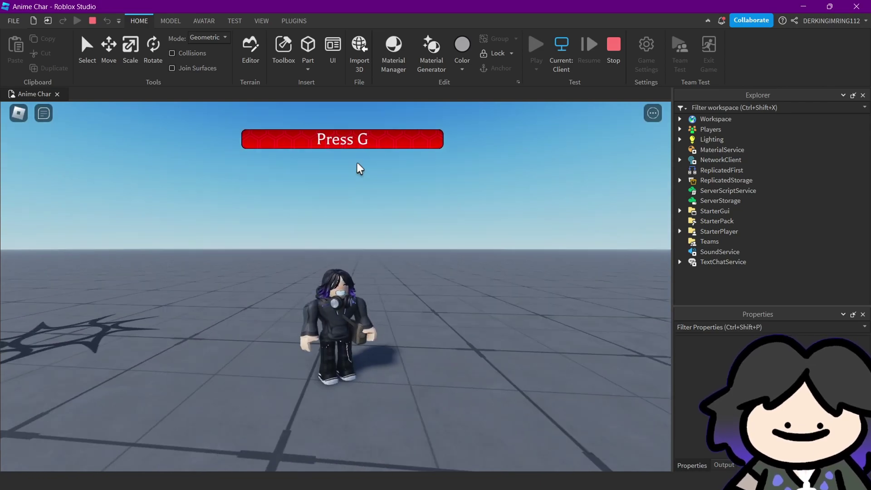
{"action": "key", "text": "g"}
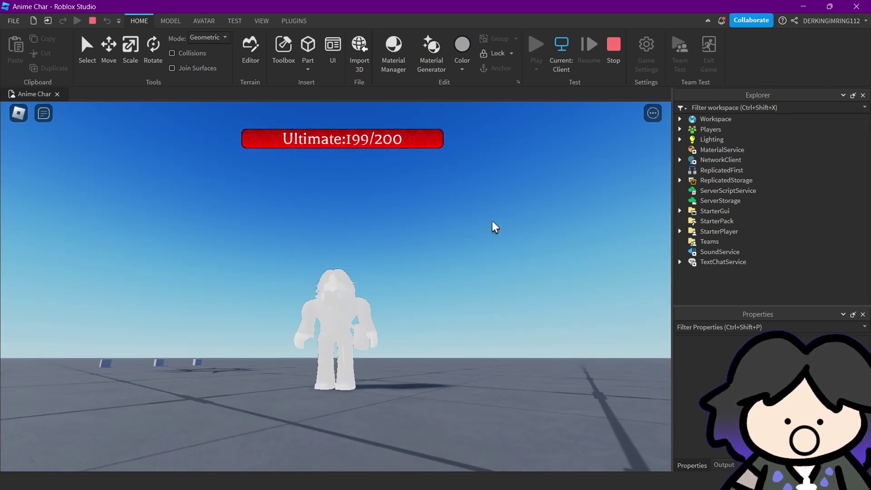
{"action": "right_click_drag", "start_coordinate": [495, 227], "coordinate": [495, 226]}
{"action": "key", "text": "w"}
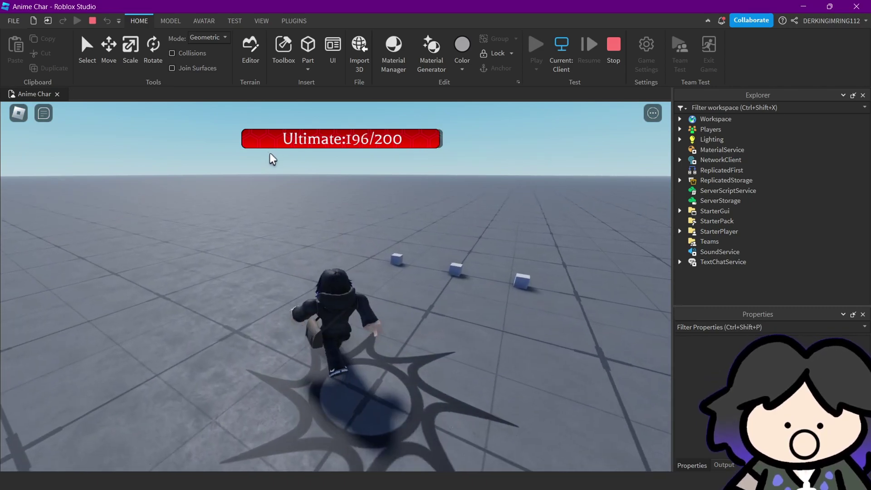
{"action": "key", "text": "s"}
- Walk around while the counter drains to 189/200, then stop the play test
{"action": "right_click_drag", "start_coordinate": [335, 174], "coordinate": [334, 285]}
{"action": "key", "text": "w"}
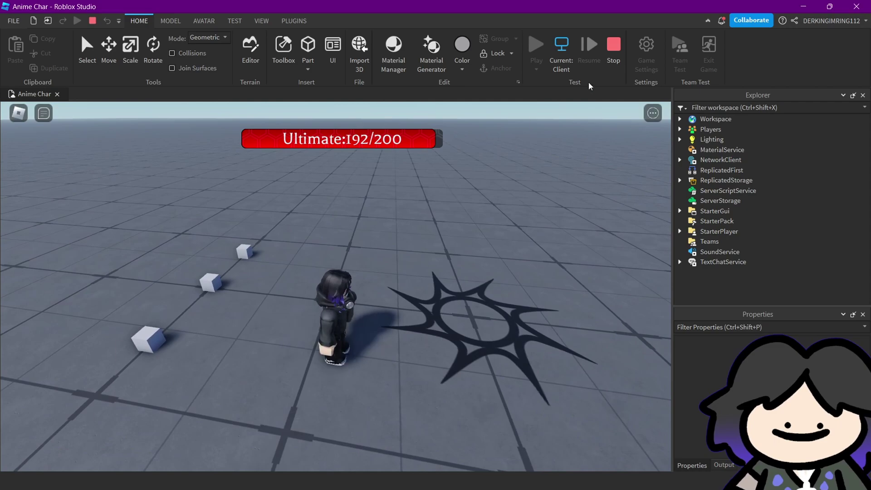
{"action": "right_click_drag", "start_coordinate": [448, 208], "coordinate": [433, 199]}
{"action": "key", "text": "s"}
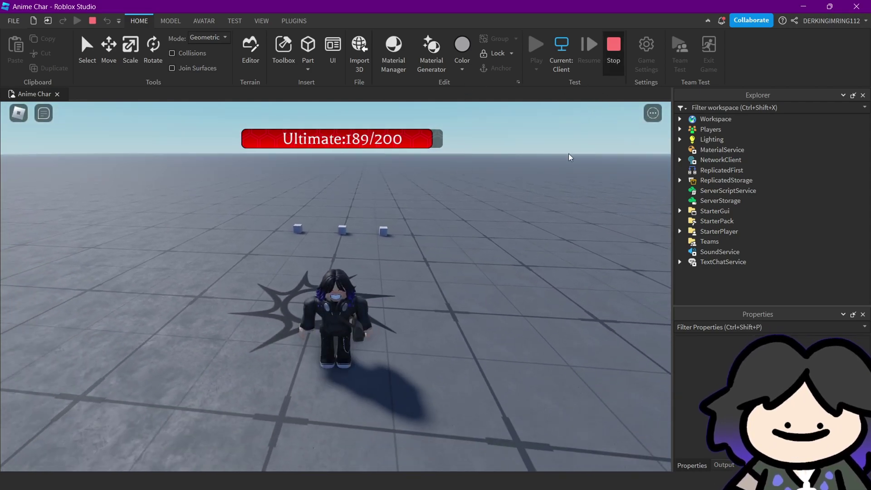
{"action": "key", "text": "shift+F5"}
{"action": "right_click_drag", "start_coordinate": [560, 197], "coordinate": [581, 219]}
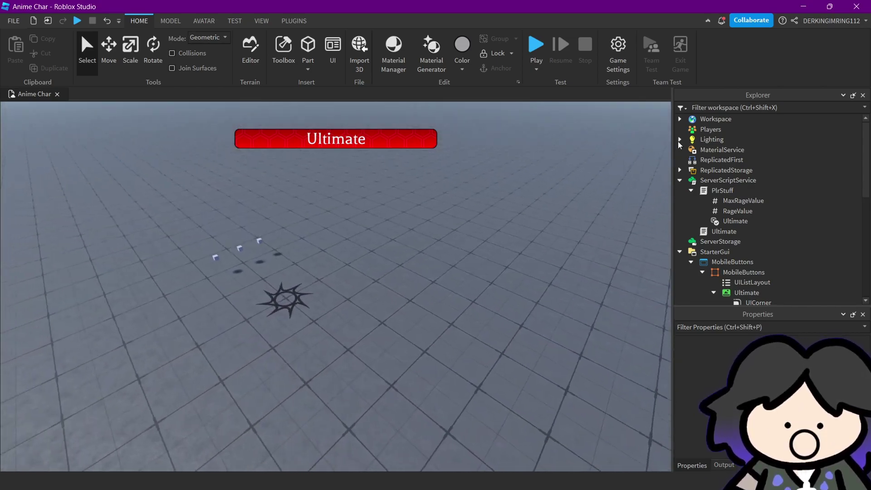
- Expand Workspace, ReplicatedStorage, Lighting and Events to reveal the Ultimate remote event
{"action": "scroll", "coordinate": [632, 151], "scroll_direction": "up", "scroll_amount": 2}
{"action": "left_click", "coordinate": [680, 119]}
{"action": "scroll", "coordinate": [685, 145], "scroll_direction": "down", "scroll_amount": 3}
{"action": "left_click", "coordinate": [680, 184]}
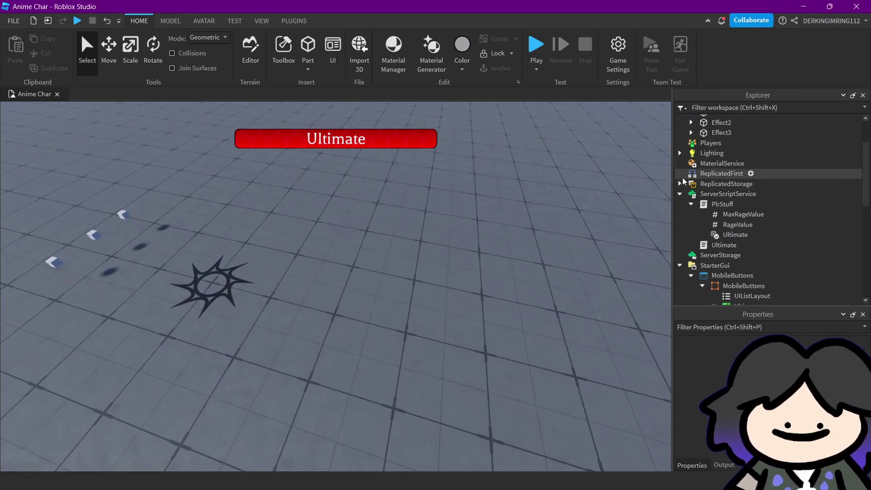
{"action": "left_click", "coordinate": [680, 153]}
{"action": "scroll", "coordinate": [692, 186], "scroll_direction": "down", "scroll_amount": 3}
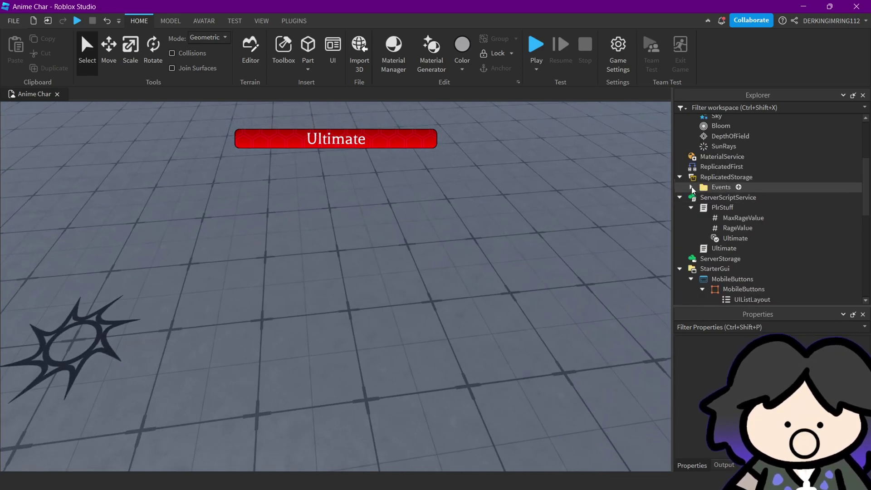
{"action": "left_click", "coordinate": [692, 187]}
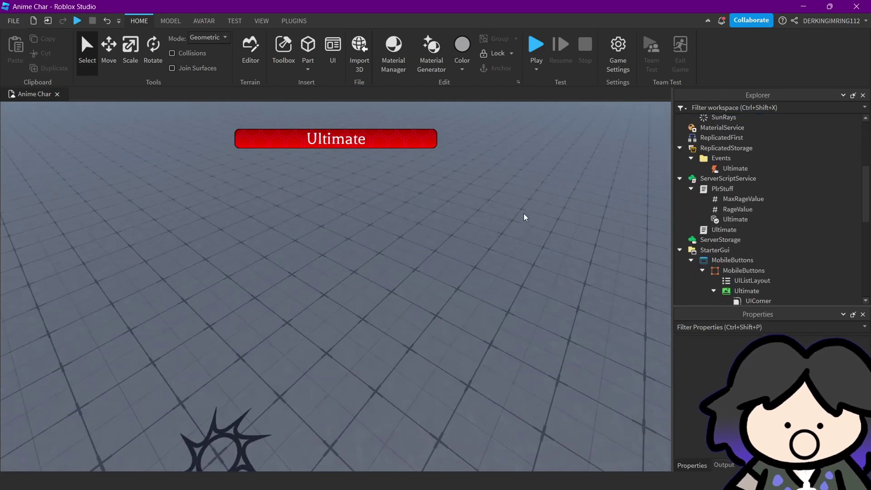
- Open the PlrStuff script from ServerScriptService
{"action": "scroll", "coordinate": [753, 251], "scroll_direction": "down", "scroll_amount": 5}
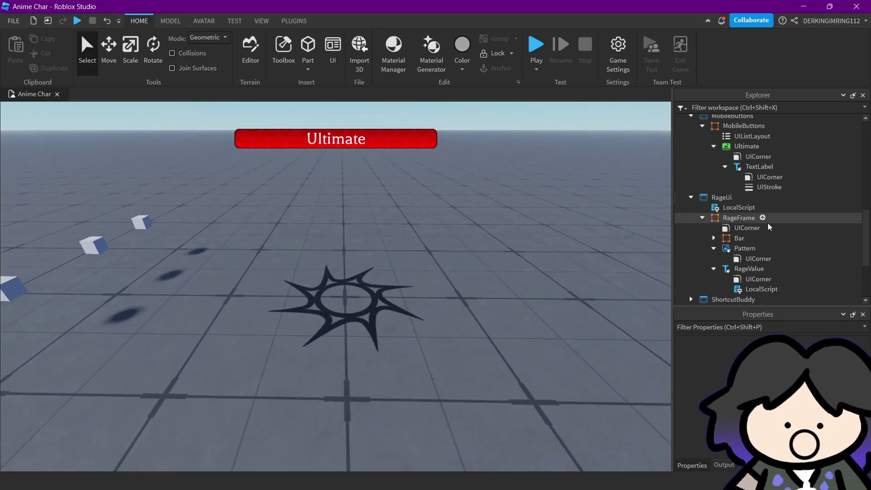
{"action": "scroll", "coordinate": [766, 220], "scroll_direction": "up", "scroll_amount": 1}
{"action": "scroll", "coordinate": [765, 221], "scroll_direction": "up", "scroll_amount": 3}
{"action": "scroll", "coordinate": [748, 220], "scroll_direction": "up", "scroll_amount": 3}
{"action": "double_click", "coordinate": [719, 219]}
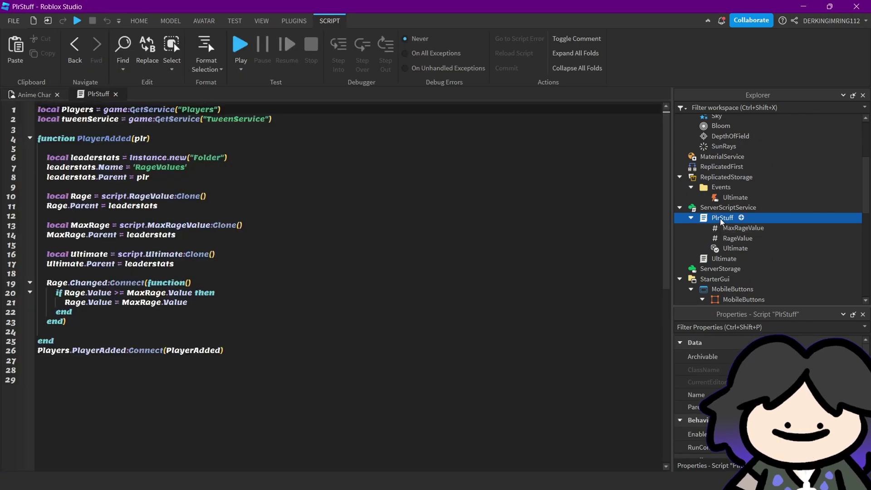
- Review the Rage.Changed block on lines 19–23 of PlrStuff
{"action": "right_click", "coordinate": [453, 312]}
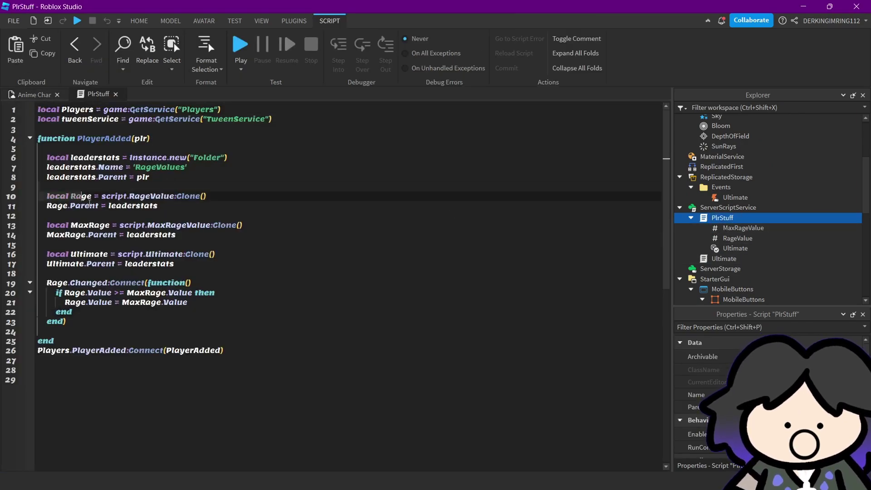
{"action": "key", "text": "Up"}
{"action": "key", "text": "Up"}
{"action": "key", "text": "Up"}
{"action": "left_click", "coordinate": [733, 249]}
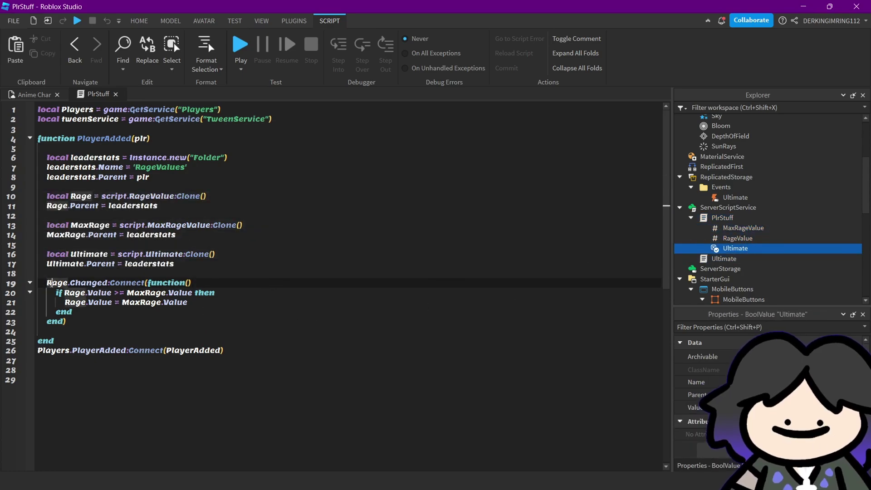
{"action": "left_click_drag", "start_coordinate": [47, 283], "coordinate": [66, 321]}
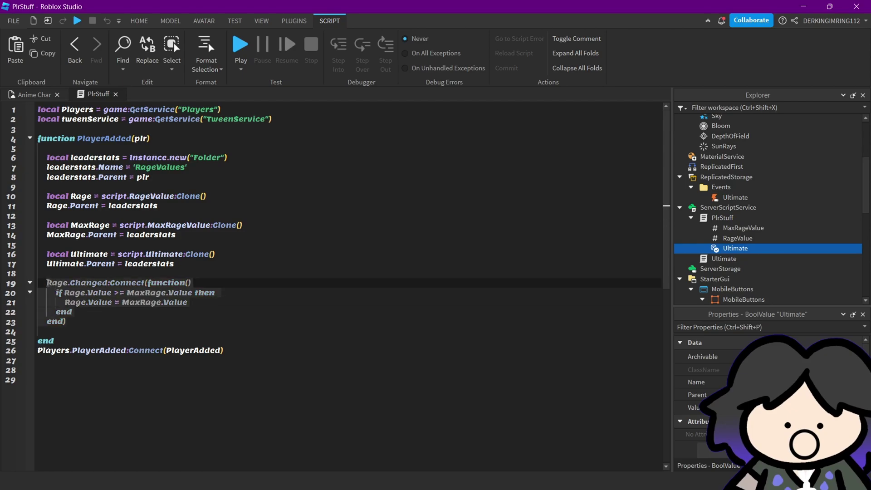
{"action": "left_click", "coordinate": [74, 323]}
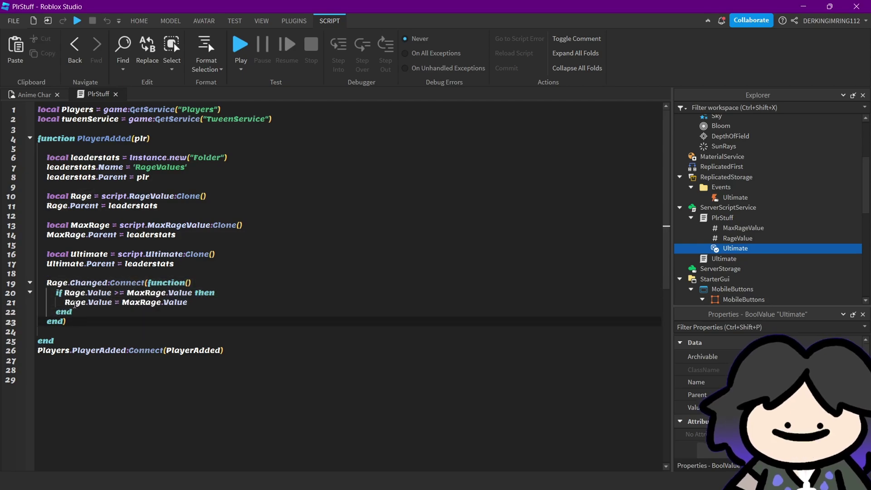
{"action": "key", "text": "Down"}
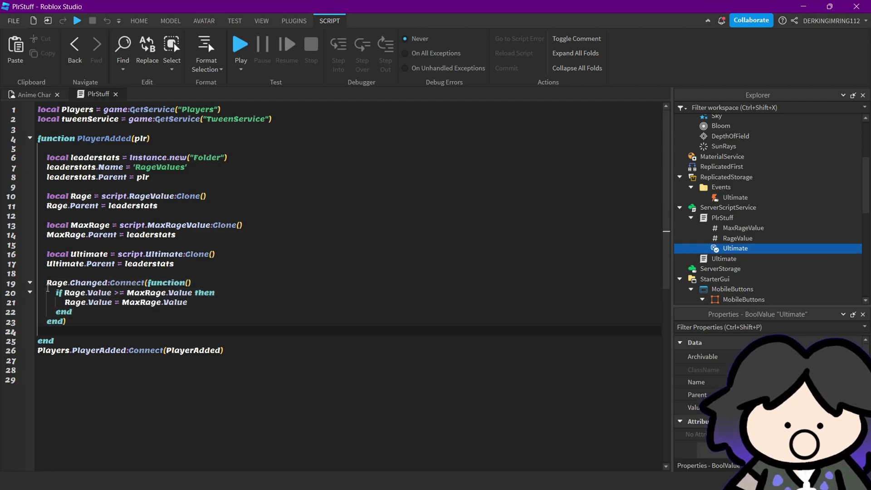
- Inspect the RageValue and MaxRageValue numbers under PlrStuff in Explorer
{"action": "left_click", "coordinate": [697, 238]}
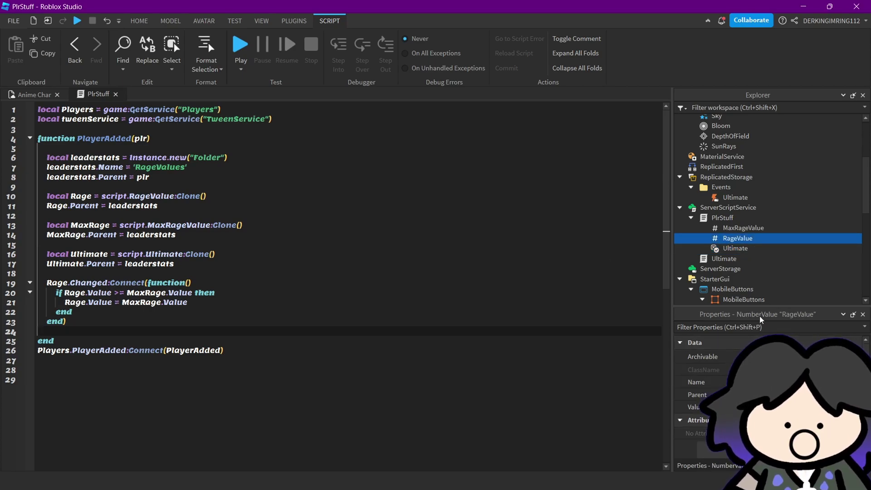
{"action": "left_click", "coordinate": [743, 228]}
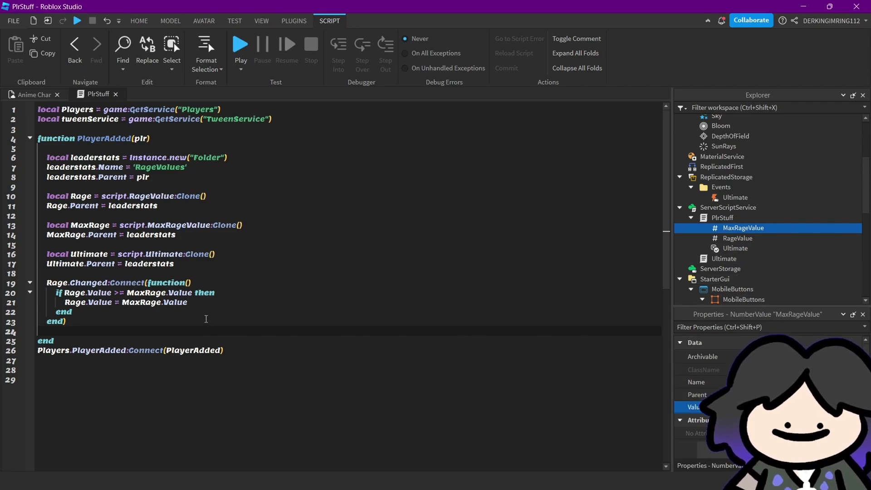
{"action": "left_click", "coordinate": [67, 322]}
{"action": "left_click", "coordinate": [737, 238]}
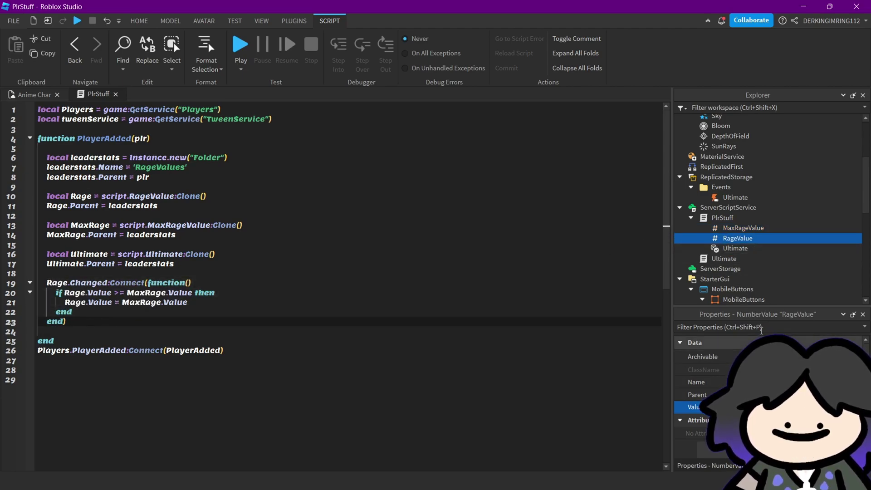
{"action": "left_click", "coordinate": [723, 230]}
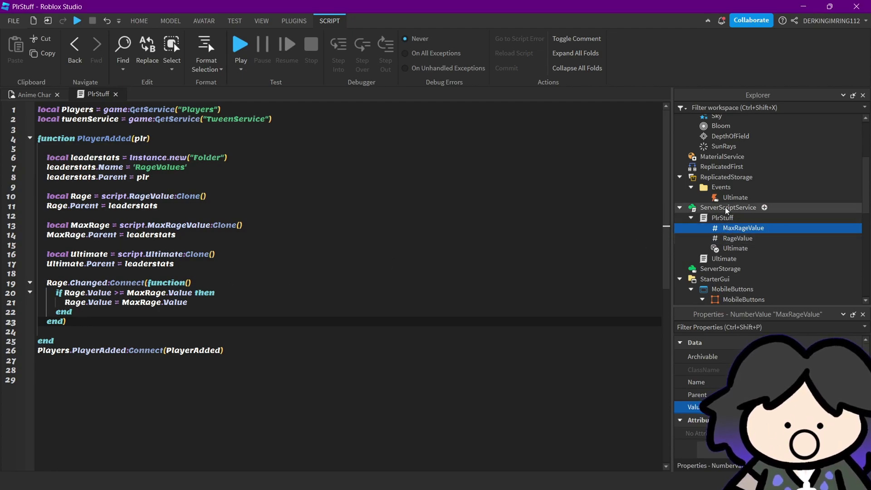
{"action": "mouse_move", "coordinate": [756, 207]}
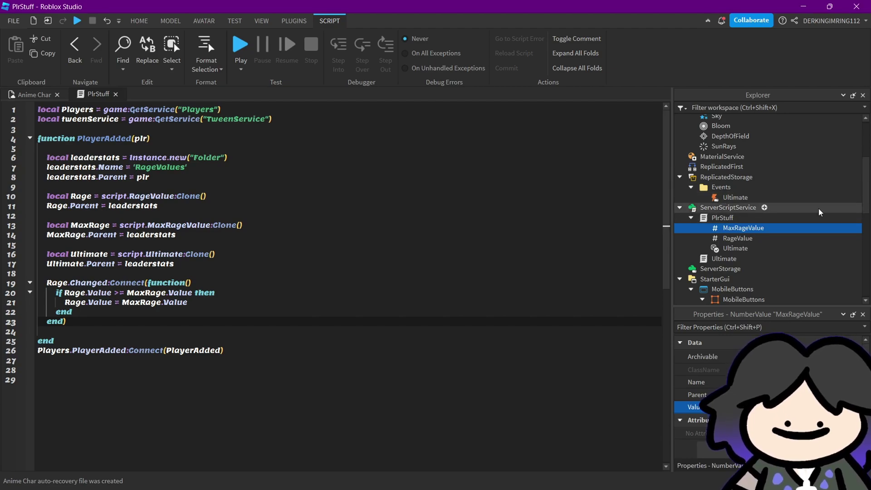
{"action": "scroll", "coordinate": [725, 233], "scroll_direction": "down", "scroll_amount": 3}
{"action": "scroll", "coordinate": [721, 217], "scroll_direction": "down", "scroll_amount": 2}
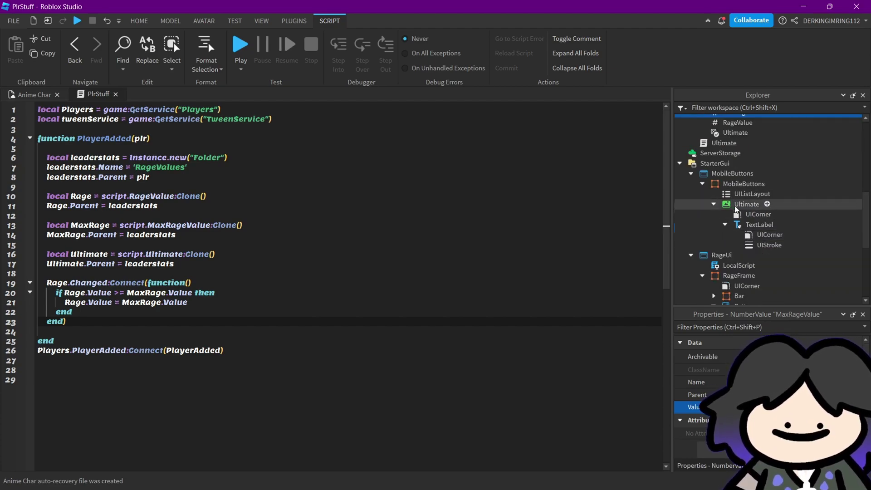
{"action": "scroll", "coordinate": [728, 211], "scroll_direction": "down", "scroll_amount": 3}
{"action": "scroll", "coordinate": [731, 204], "scroll_direction": "up", "scroll_amount": 5}
- Open the server Ultimate script showing its DrainUltimateBar function
{"action": "double_click", "coordinate": [723, 172]}
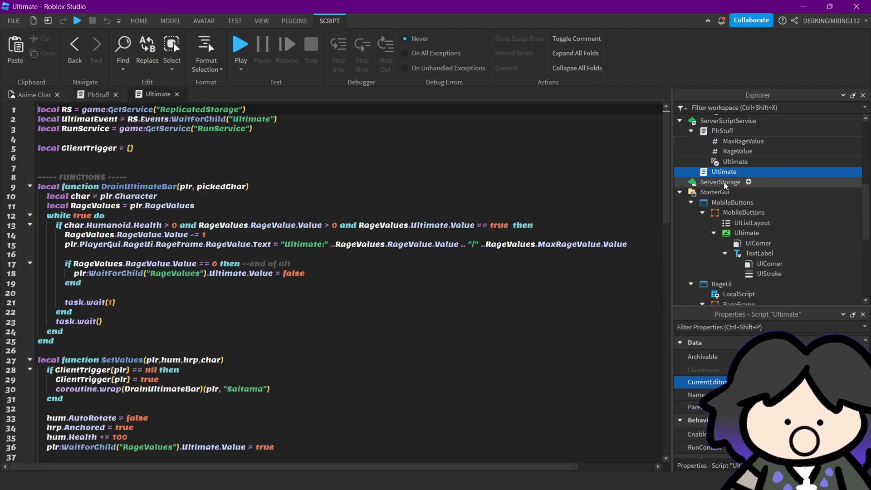
{"action": "scroll", "coordinate": [724, 173], "scroll_direction": "down", "scroll_amount": 2}
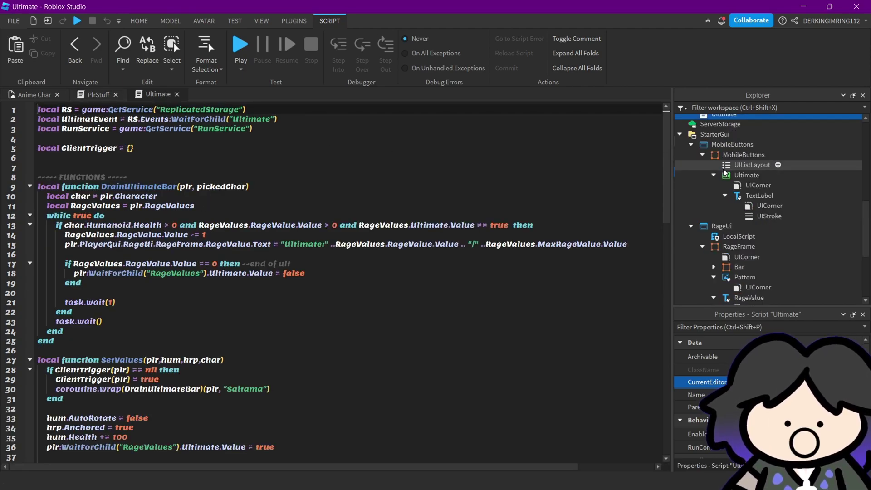
{"action": "scroll", "coordinate": [724, 172], "scroll_direction": "down", "scroll_amount": 4}
- In the client Ultimate LocalScript, add blank lines above MOBILE, then view Anime Char
{"action": "double_click", "coordinate": [729, 269]}
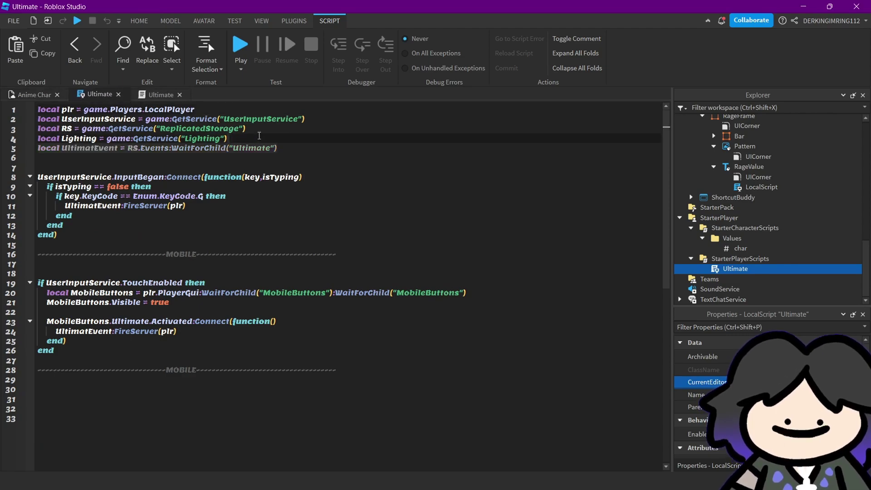
{"action": "left_click", "coordinate": [124, 205]}
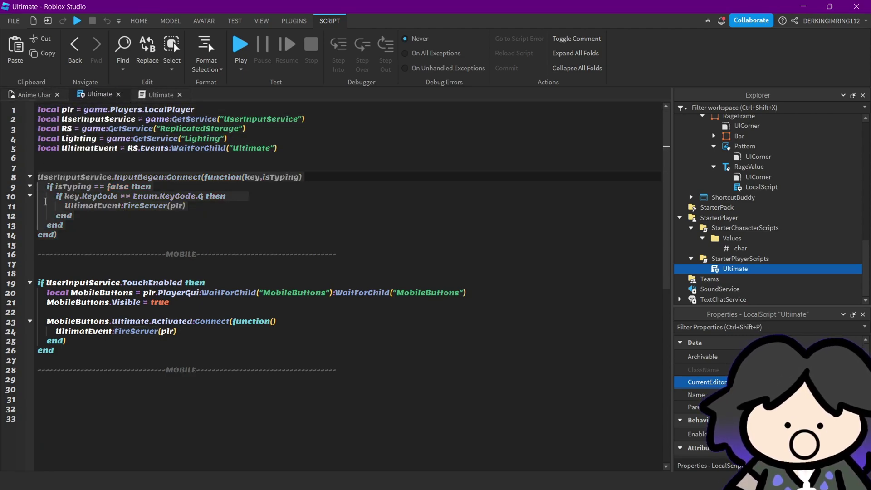
{"action": "left_click", "coordinate": [87, 302]}
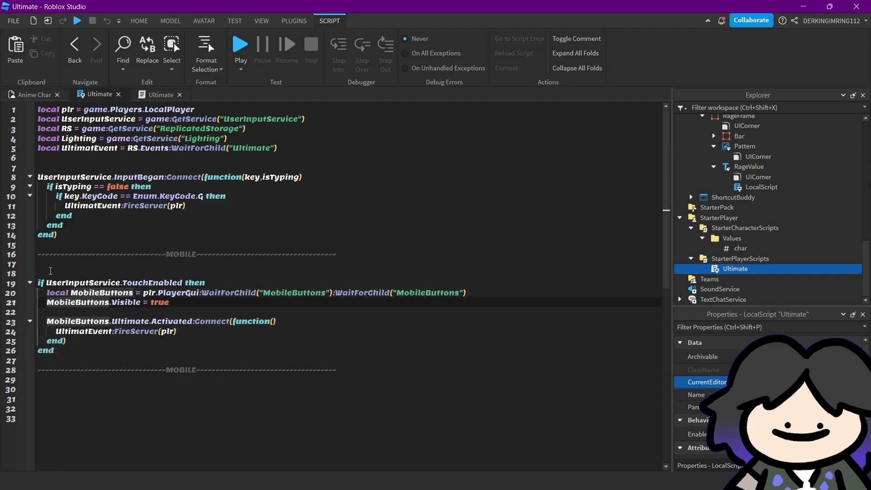
{"action": "left_click", "coordinate": [37, 270]}
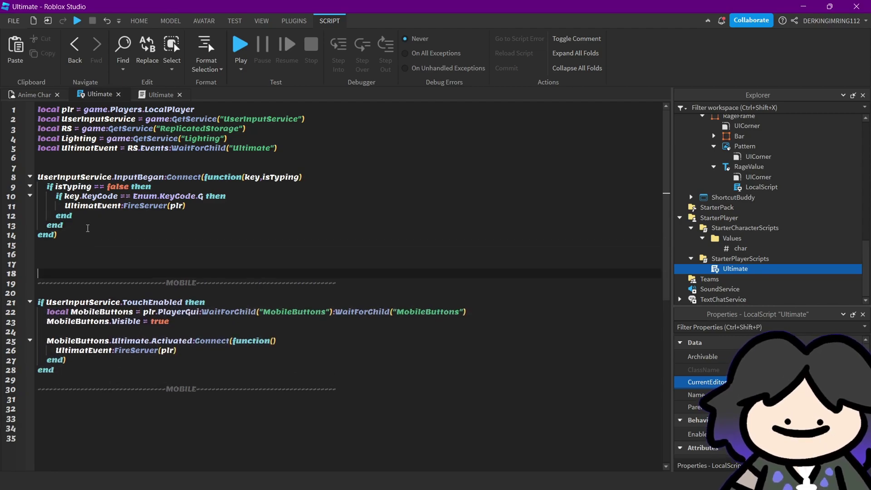
{"action": "left_click", "coordinate": [35, 94]}
{"action": "scroll", "coordinate": [760, 222], "scroll_direction": "up", "scroll_amount": 2}
- Toggle the MobileButtons Frame's Visible property to check the mobile Ultimate button
{"action": "scroll", "coordinate": [760, 223], "scroll_direction": "up", "scroll_amount": 3}
{"action": "left_click", "coordinate": [732, 158]}
{"action": "left_click", "coordinate": [743, 168]}
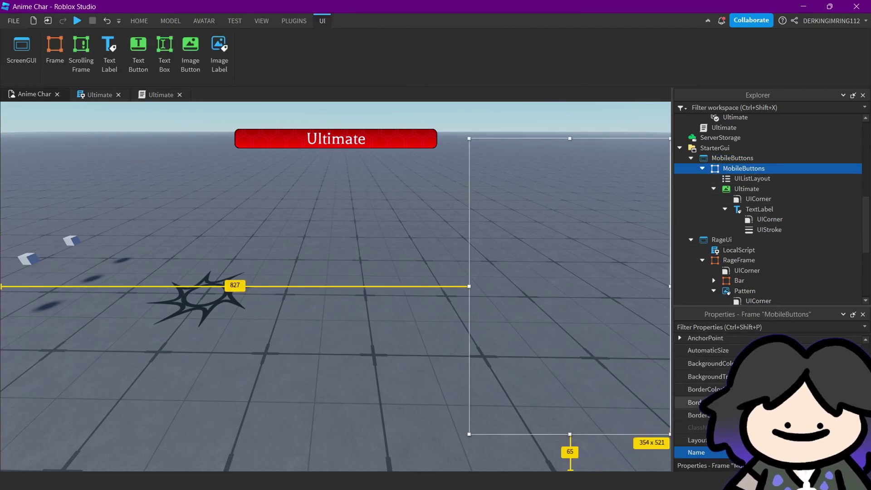
{"action": "left_click", "coordinate": [776, 418]}
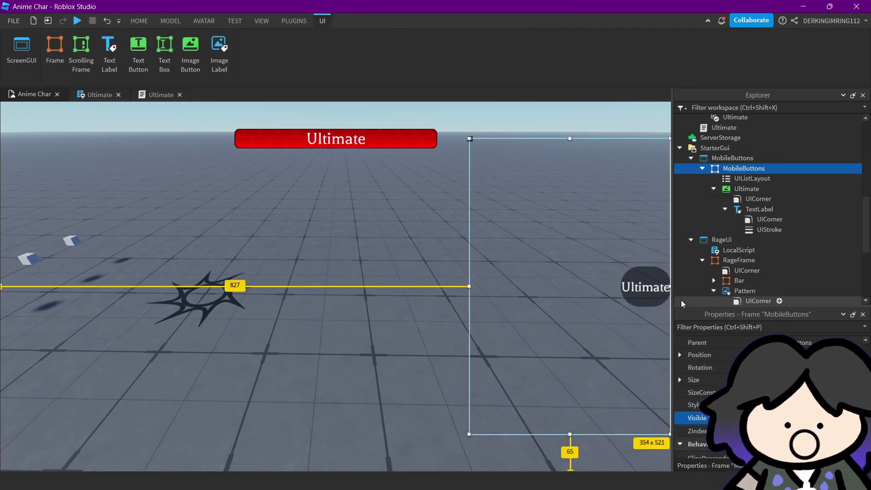
{"action": "left_click", "coordinate": [281, 234]}
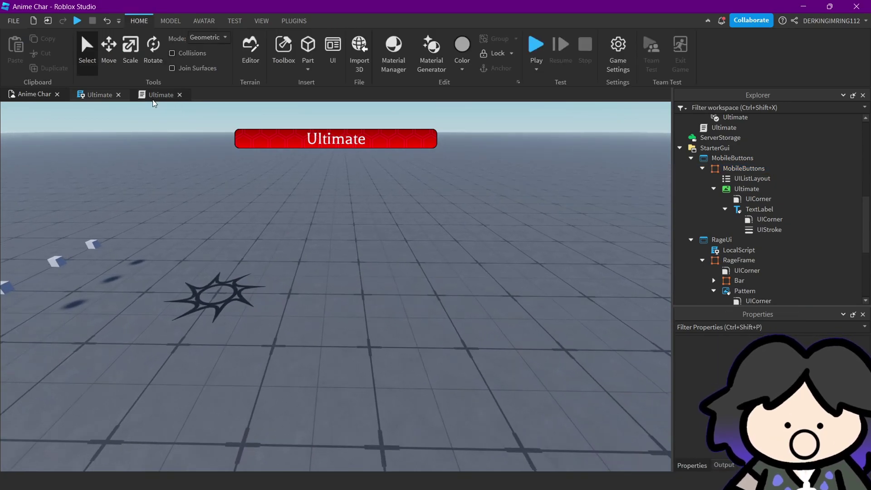
{"action": "left_click", "coordinate": [101, 95]}
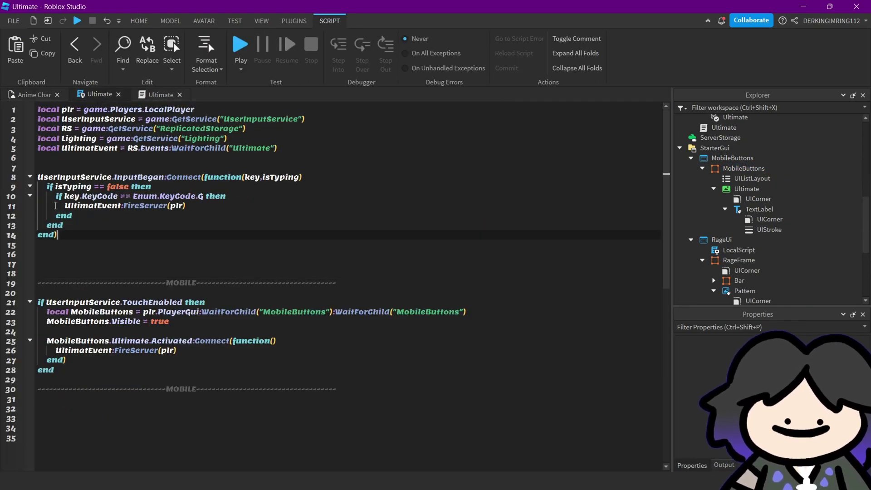
- Correct UltimatEvent to UltimateEvent on lines 11, 5 and 26
{"action": "left_click", "coordinate": [79, 224]}
{"action": "left_click_drag", "start_coordinate": [55, 196], "coordinate": [222, 195]}
{"action": "left_click", "coordinate": [200, 206]}
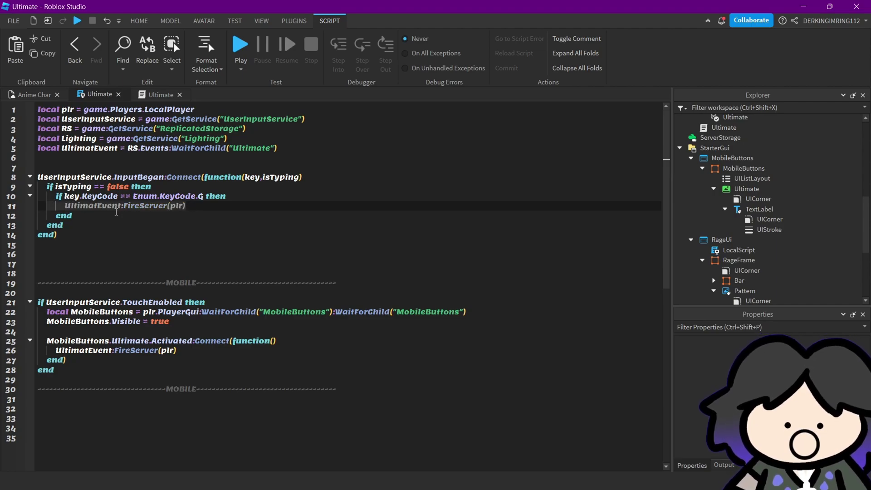
{"action": "left_click", "coordinate": [99, 207]}
{"action": "type", "text": "e"}
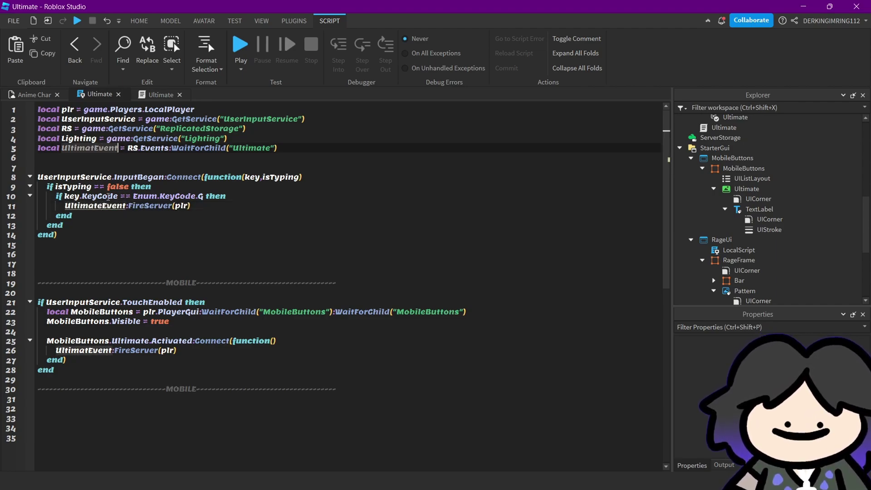
{"action": "left_click", "coordinate": [96, 149]}
{"action": "type", "text": "e"}
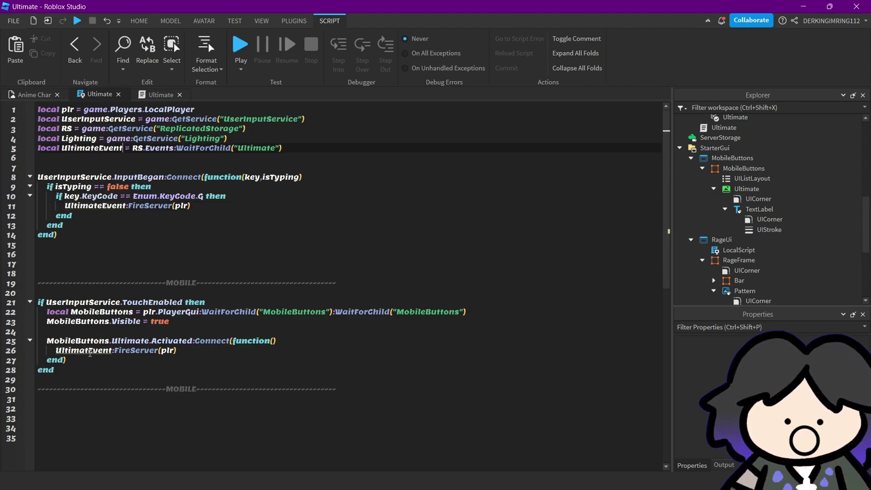
{"action": "left_click", "coordinate": [90, 352]}
{"action": "type", "text": "e"}
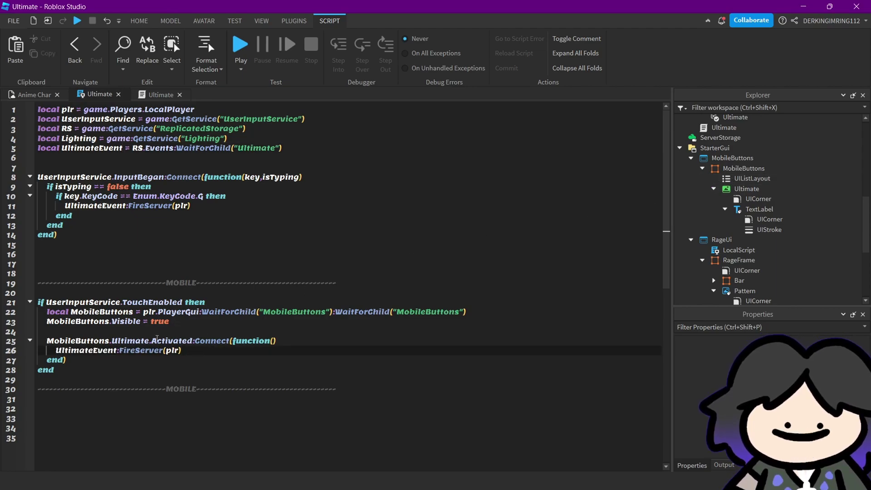
- Review the mobile button block on lines 21–28
{"action": "left_click_drag", "start_coordinate": [56, 370], "coordinate": [46, 322]}
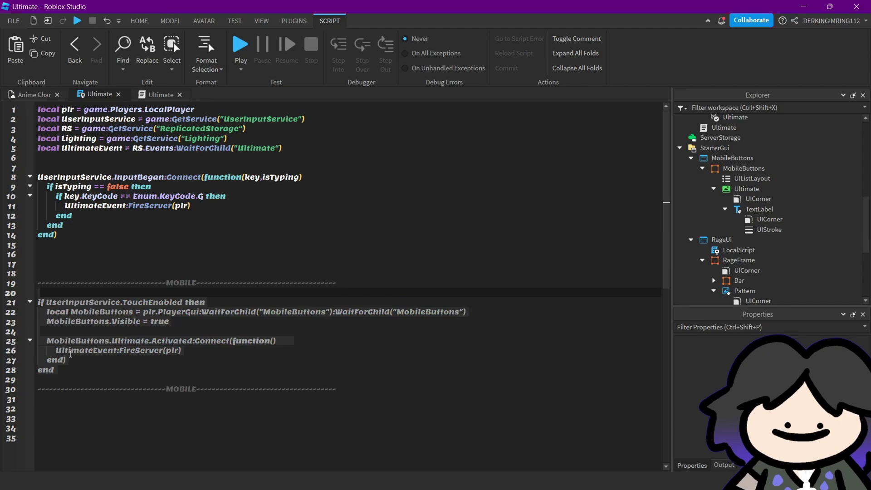
{"action": "left_click", "coordinate": [76, 364]}
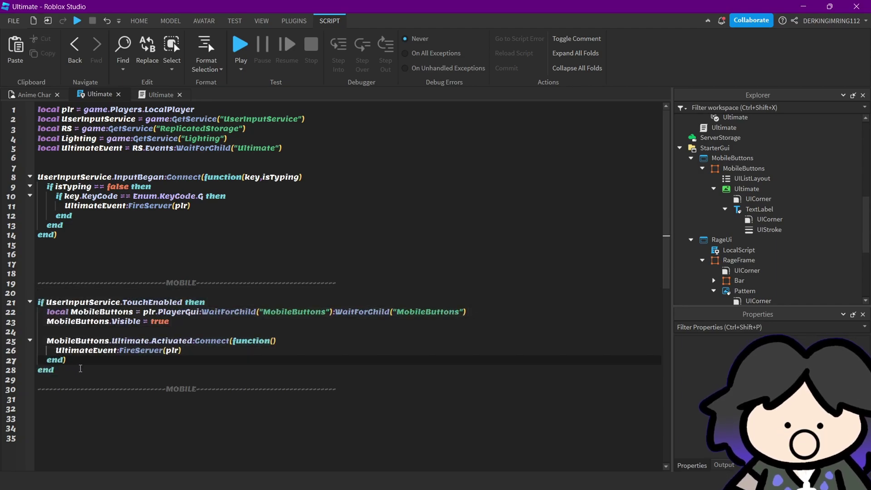
{"action": "left_click", "coordinate": [81, 368]}
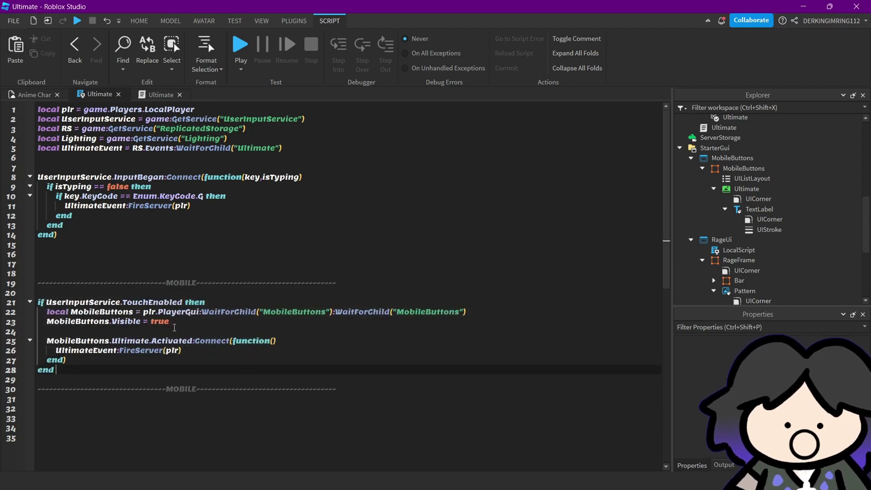
{"action": "scroll", "coordinate": [748, 179], "scroll_direction": "up", "scroll_amount": 4}
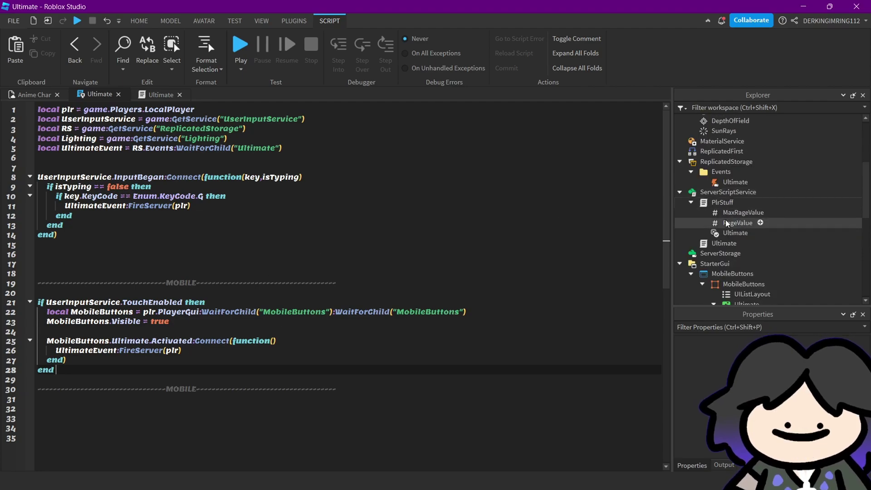
- Switch to the server Ultimate script and review its declarations
{"action": "left_click", "coordinate": [160, 94]}
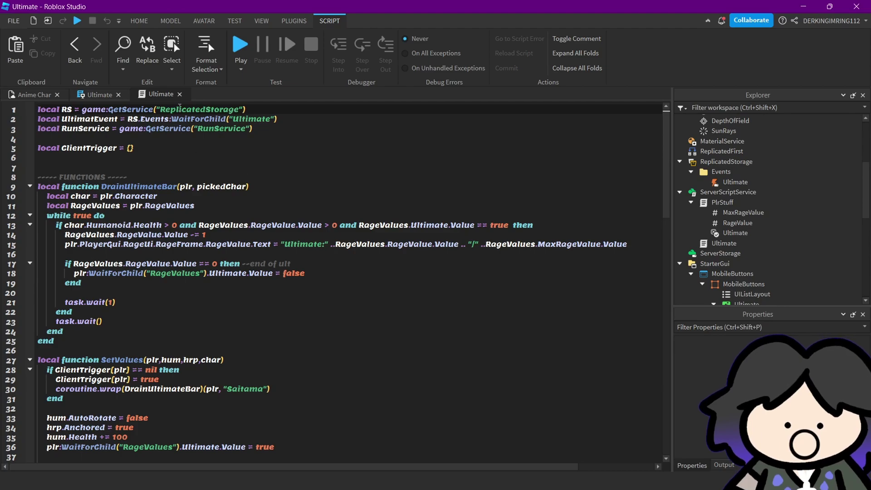
{"action": "scroll", "coordinate": [778, 202], "scroll_direction": "down", "scroll_amount": 5}
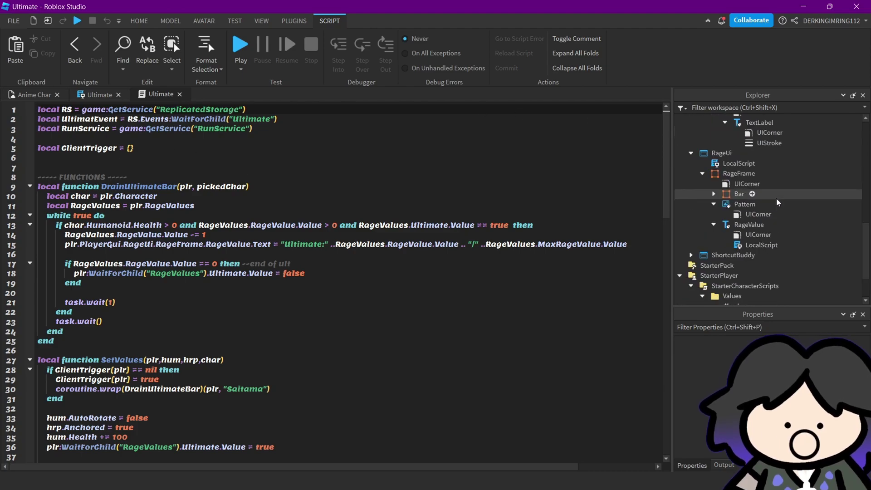
{"action": "scroll", "coordinate": [778, 202], "scroll_direction": "up", "scroll_amount": 3}
{"action": "scroll", "coordinate": [779, 202], "scroll_direction": "down", "scroll_amount": 3}
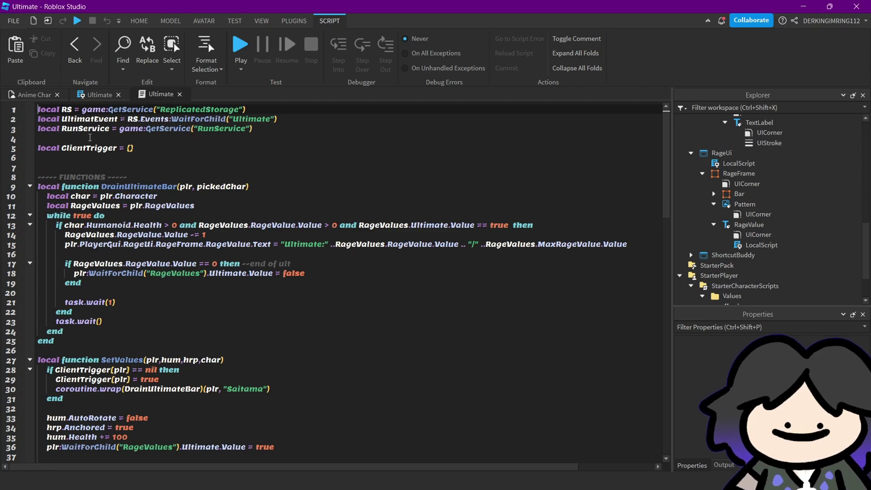
{"action": "key", "text": "Down"}
{"action": "key", "text": "Down"}
{"action": "key", "text": "Down"}
{"action": "key", "text": "Down"}
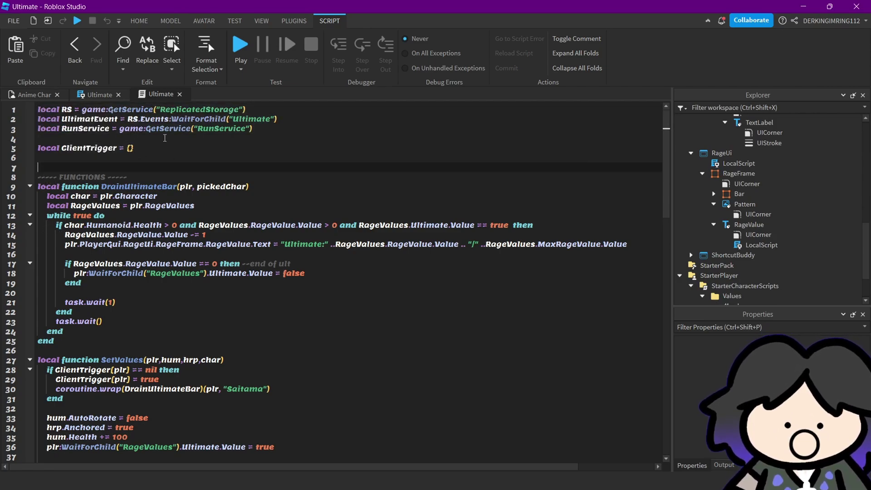
- Move the RunService declaration from line 3 to a new line 2
{"action": "left_click", "coordinate": [62, 120]}
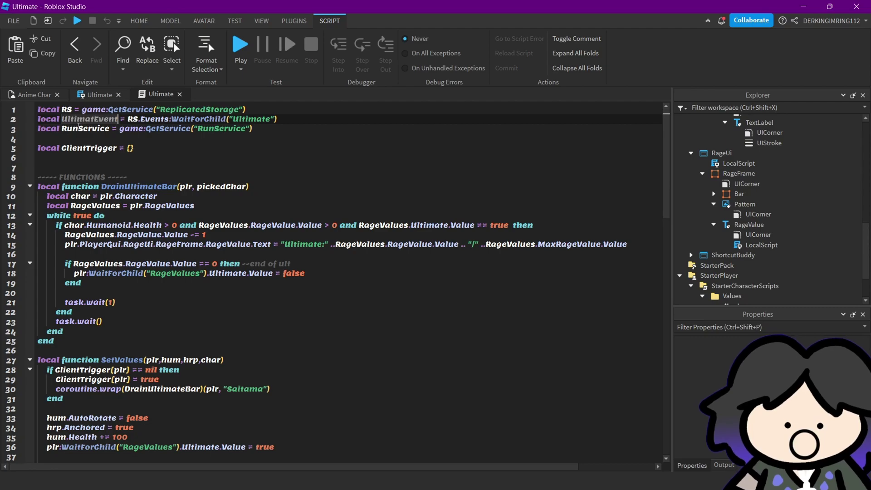
{"action": "left_click", "coordinate": [193, 128]}
{"action": "left_click_drag", "start_coordinate": [259, 130], "coordinate": [38, 129]}
{"action": "key", "text": "BackSpace"}
{"action": "left_click", "coordinate": [259, 110]}
{"action": "key", "text": "Return"}
{"action": "type", "text": "local RunService = game:GetService(\"RunService\")"}
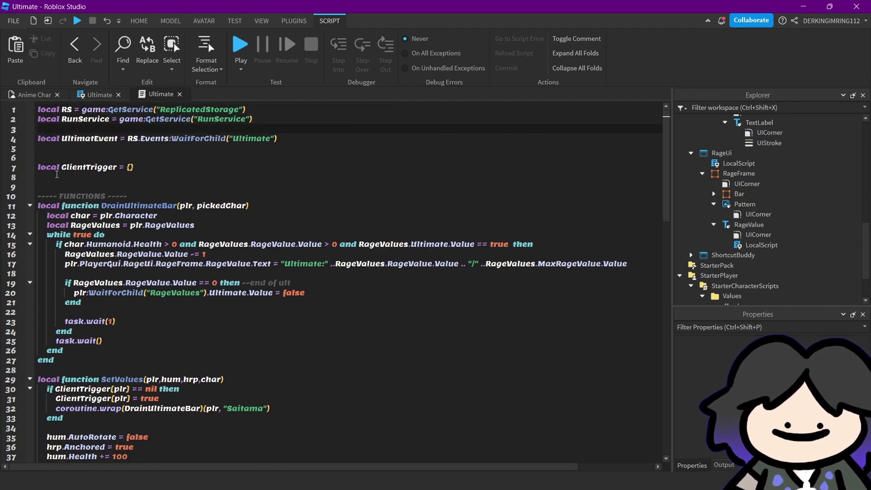
- Delete the extra blank line above the ClientTrigger declaration
{"action": "left_click", "coordinate": [68, 158]}
{"action": "key", "text": "BackSpace"}
{"action": "left_click", "coordinate": [119, 158]}
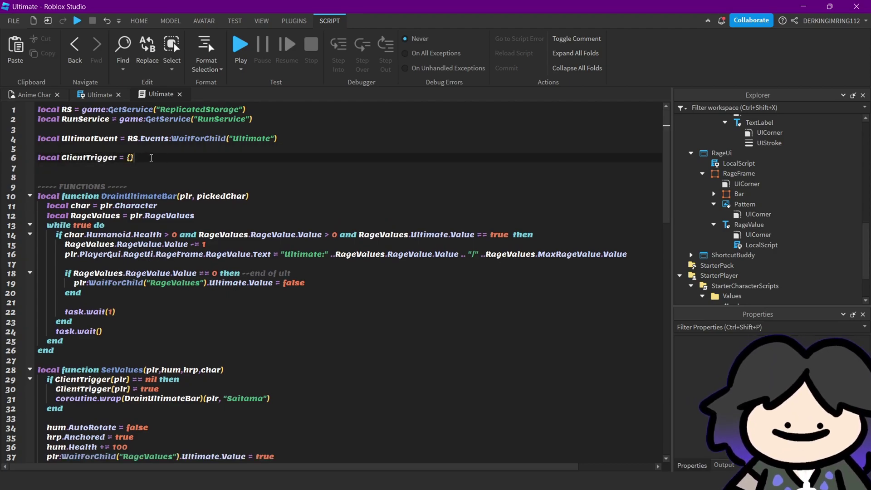
{"action": "left_click_drag", "start_coordinate": [153, 157], "coordinate": [44, 157]}
{"action": "left_click", "coordinate": [64, 157]}
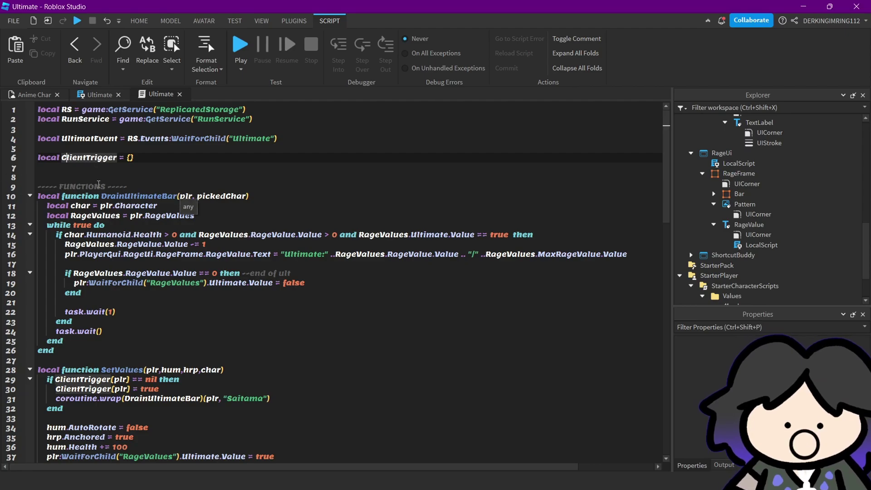
{"action": "scroll", "coordinate": [80, 173], "scroll_direction": "down", "scroll_amount": 8}
{"action": "scroll", "coordinate": [80, 173], "scroll_direction": "down", "scroll_amount": 7}
{"action": "scroll", "coordinate": [136, 273], "scroll_direction": "down", "scroll_amount": 6}
{"action": "left_click_drag", "start_coordinate": [140, 287], "coordinate": [32, 3]}
- Review the DrainUltimateBar function and the body of its drain loop
{"action": "left_click", "coordinate": [115, 186]}
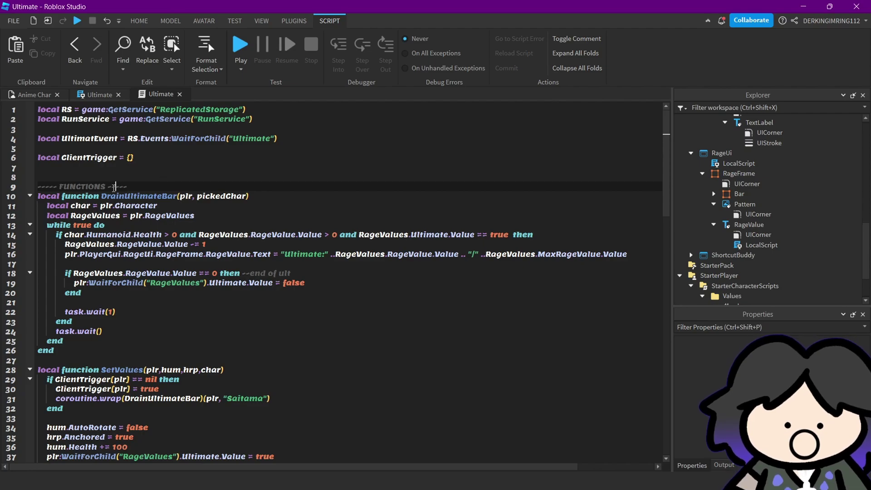
{"action": "left_click", "coordinate": [130, 216]}
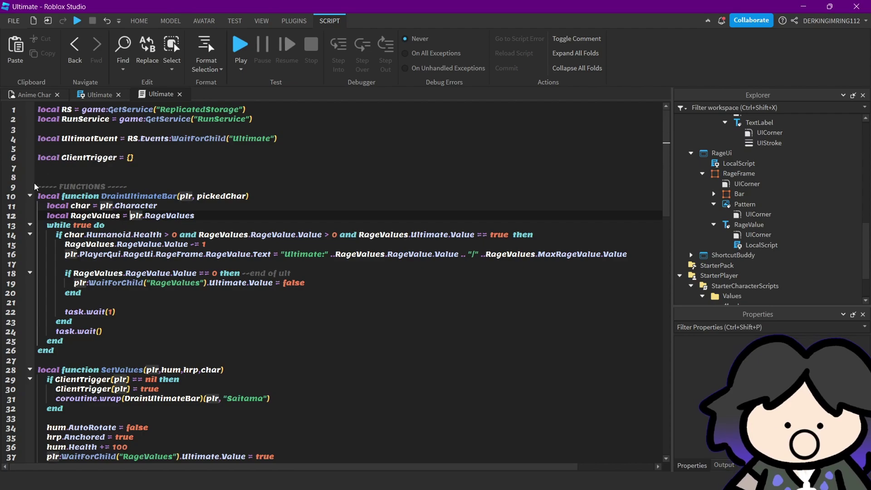
{"action": "left_click_drag", "start_coordinate": [44, 191], "coordinate": [23, 216]}
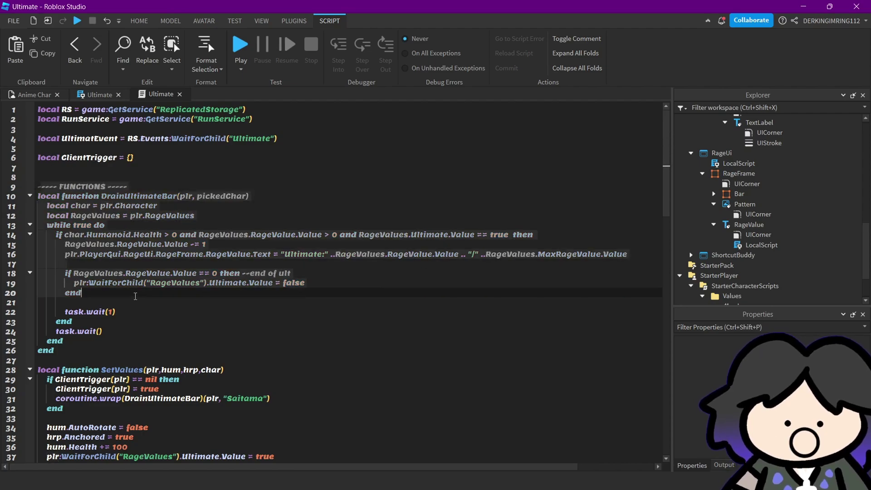
{"action": "left_click", "coordinate": [43, 196]}
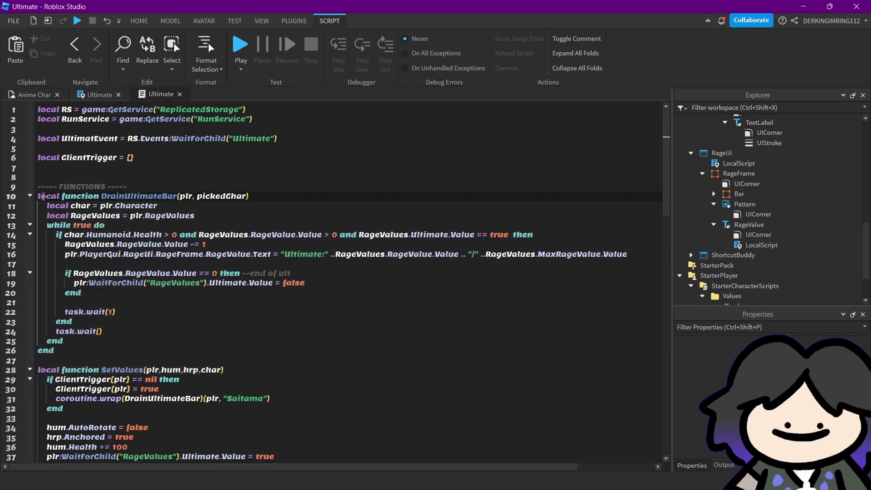
{"action": "left_click_drag", "start_coordinate": [124, 234], "coordinate": [117, 311]}
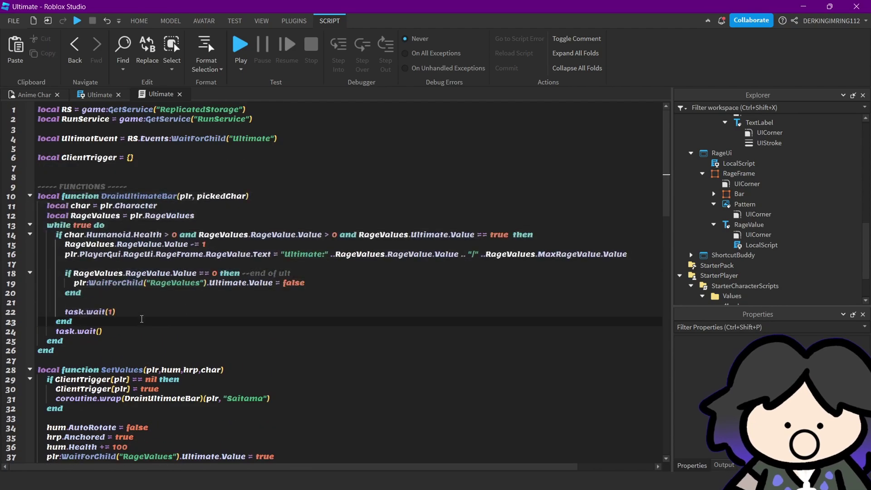
{"action": "left_click_drag", "start_coordinate": [101, 196], "coordinate": [178, 196]}
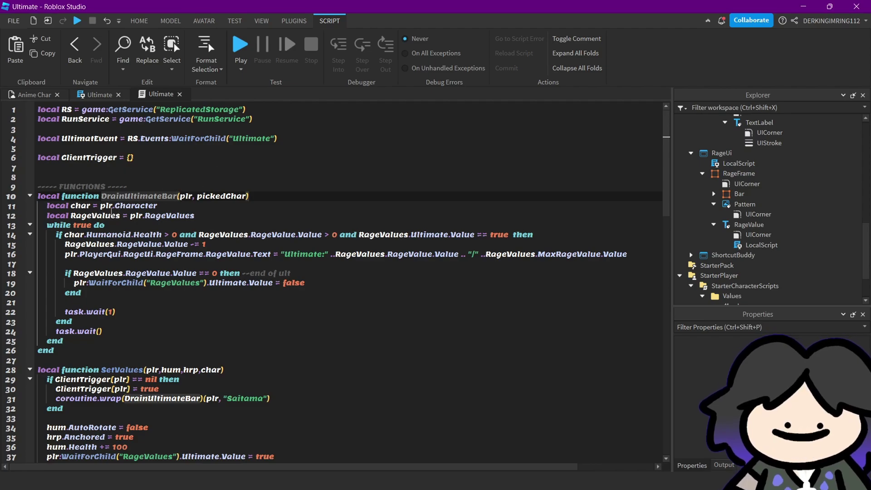
{"action": "left_click", "coordinate": [63, 205]}
{"action": "key", "text": "Down"}
{"action": "left_click", "coordinate": [136, 224]}
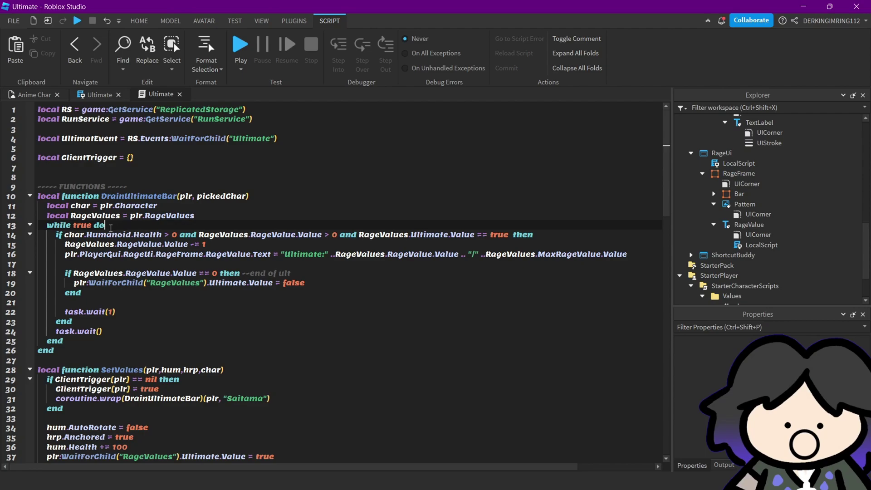
- Replace true with task.wait() in the while loop and remove the trailing task.wait() line
{"action": "left_click", "coordinate": [103, 331]}
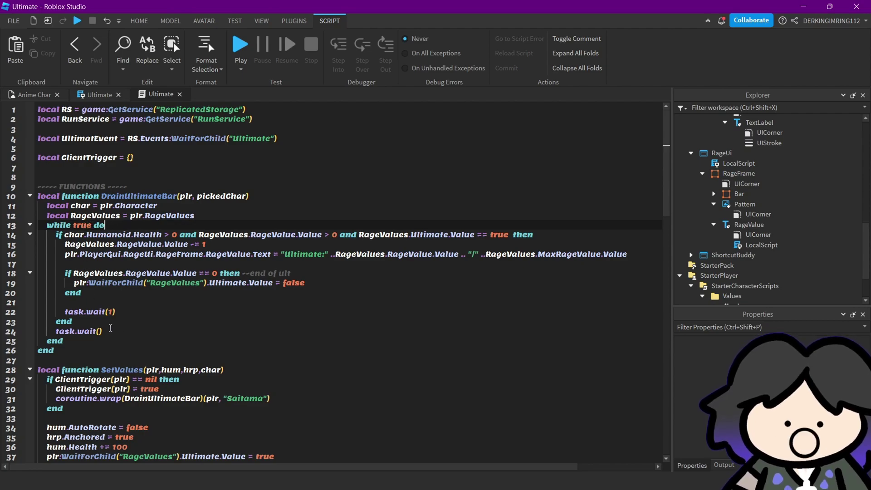
{"action": "key", "text": "shift+Home"}
{"action": "key", "text": "ctrl+c"}
{"action": "key", "text": "BackSpace"}
{"action": "left_click", "coordinate": [83, 227]}
{"action": "double_click", "coordinate": [83, 227]}
{"action": "key", "text": "ctrl+v"}
{"action": "left_click", "coordinate": [39, 330]}
{"action": "key", "text": "BackSpace"}
- Check the closing end lines of the loop and function blocks
{"action": "left_click", "coordinate": [114, 339]}
{"action": "left_click", "coordinate": [47, 224]}
{"action": "left_click", "coordinate": [150, 320]}
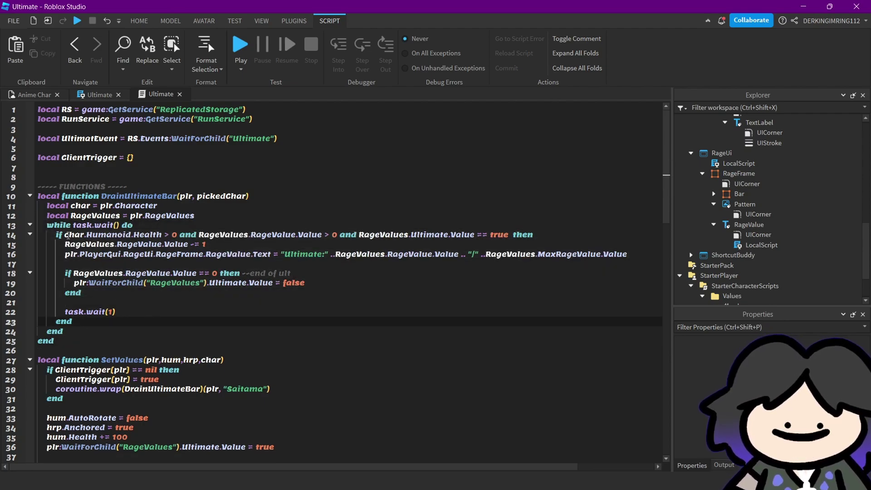
{"action": "left_click", "coordinate": [149, 292]}
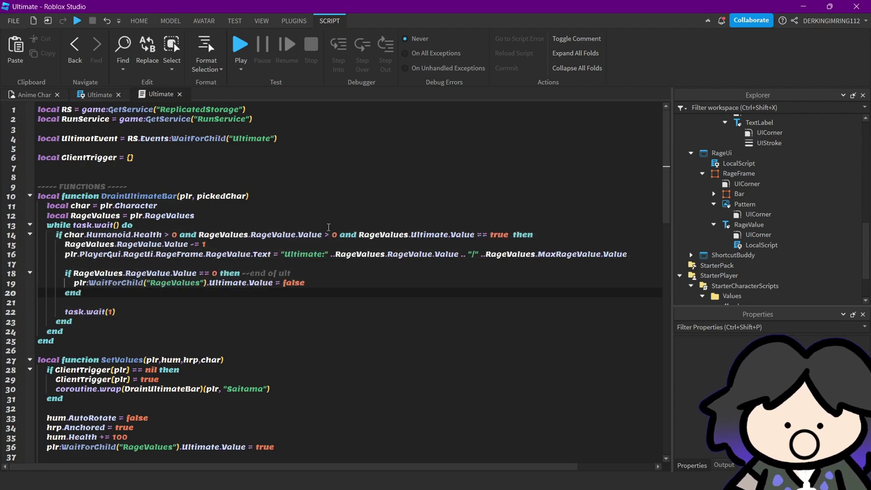
- Review the drain loop's rage check and the rage text update on lines 15–16
{"action": "double_click", "coordinate": [333, 234]}
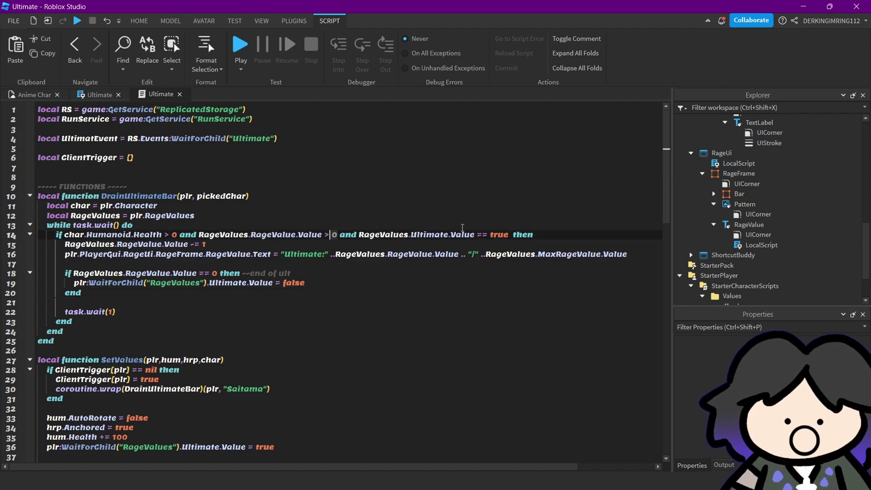
{"action": "scroll", "coordinate": [820, 181], "scroll_direction": "up", "scroll_amount": 1}
{"action": "scroll", "coordinate": [820, 181], "scroll_direction": "up", "scroll_amount": 3}
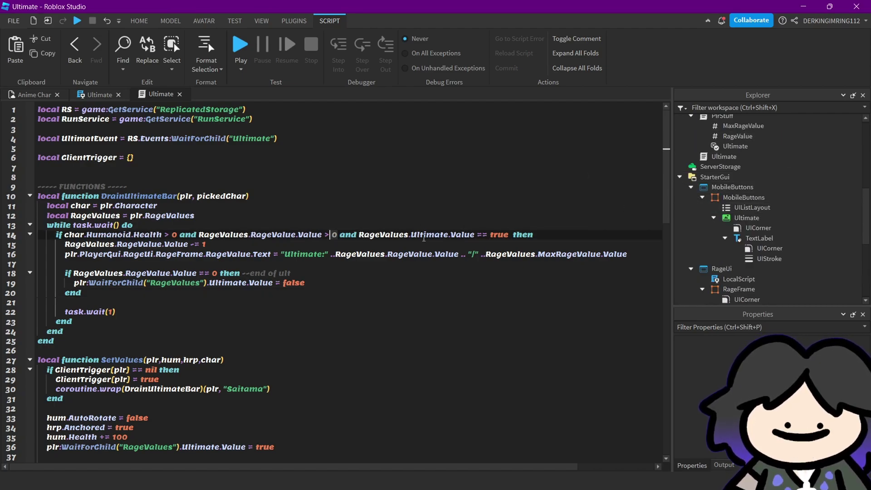
{"action": "key", "text": "Down"}
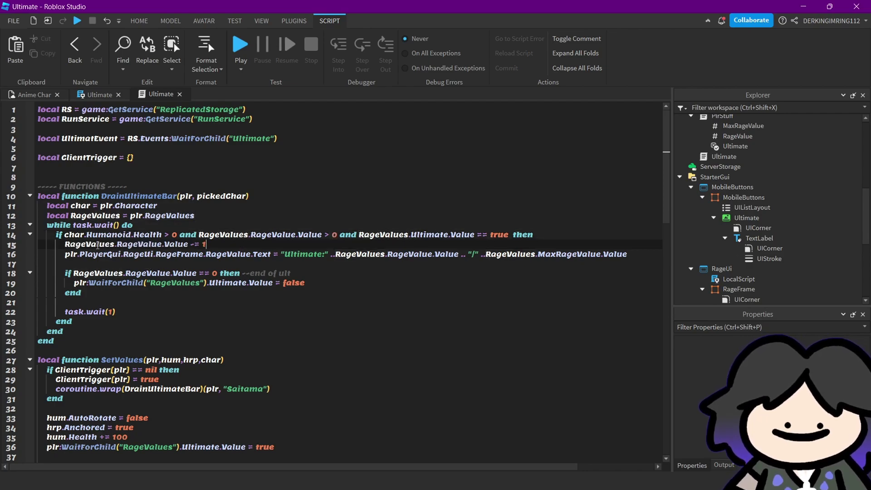
{"action": "left_click", "coordinate": [126, 254]}
{"action": "left_click", "coordinate": [140, 245]}
{"action": "left_click_drag", "start_coordinate": [64, 253], "coordinate": [631, 254]}
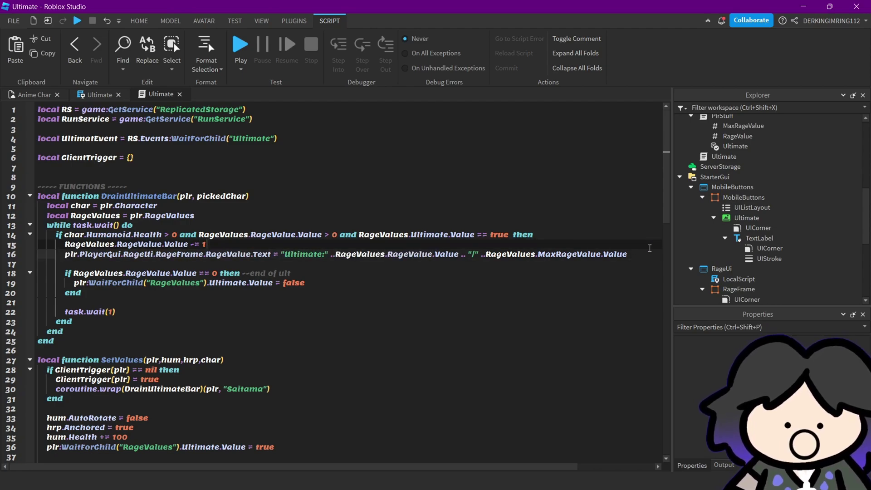
- Inspect the uses of Ultimate on line 19 and the Ultimate BoolValue under PlrStuff
{"action": "left_click", "coordinate": [220, 292]}
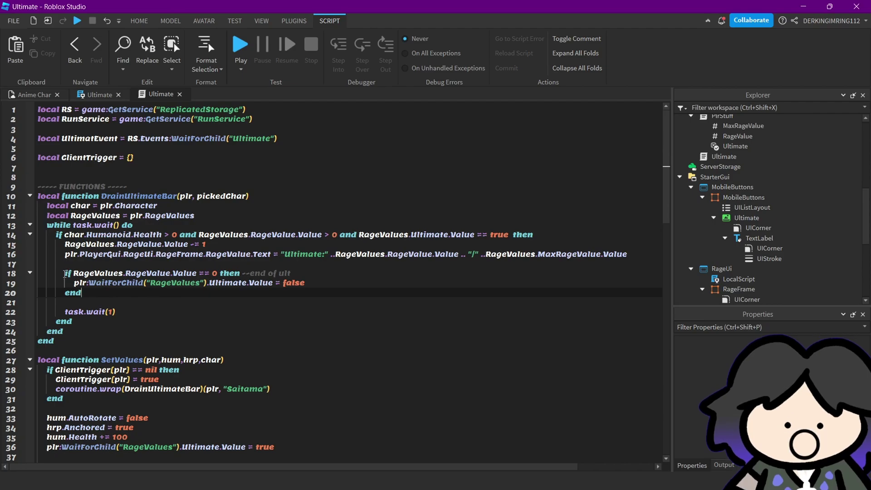
{"action": "left_click", "coordinate": [139, 293]}
{"action": "double_click", "coordinate": [223, 282]}
{"action": "scroll", "coordinate": [804, 159], "scroll_direction": "up", "scroll_amount": 3}
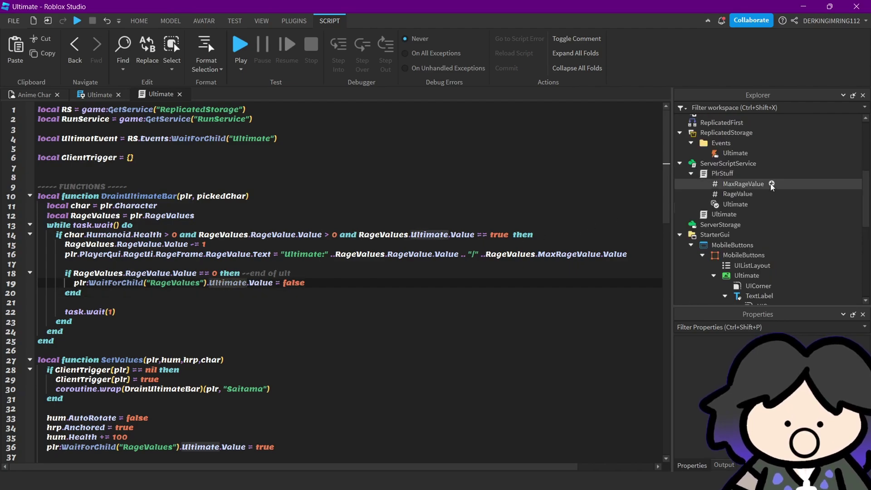
{"action": "left_click", "coordinate": [734, 204]}
- Change line 15's operator to "-= 1" so rage decrements each tick
{"action": "left_click", "coordinate": [76, 303]}
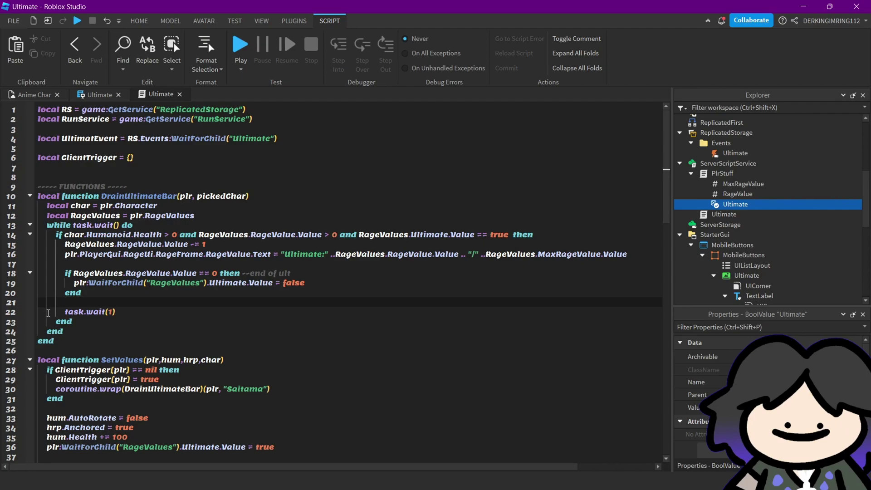
{"action": "double_click", "coordinate": [195, 244]}
{"action": "type", "text": "-= 1"}
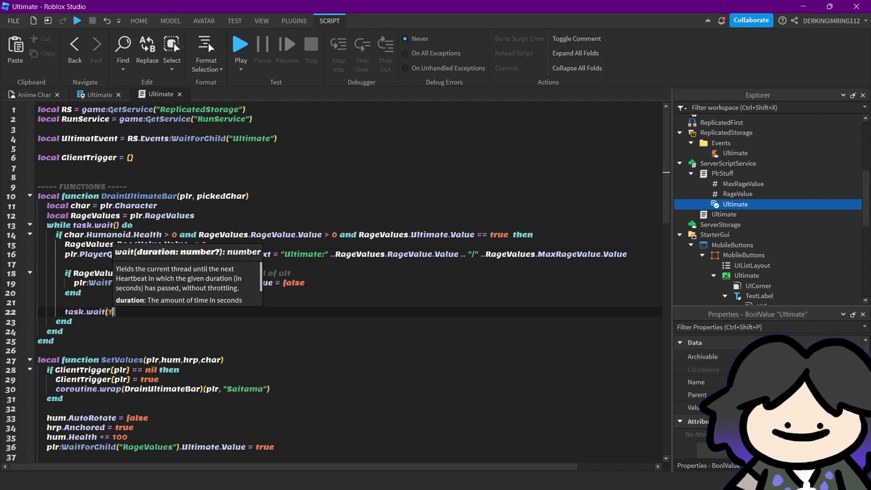
- Review the SetValues function and its ClientTrigger if-block
{"action": "left_click", "coordinate": [115, 312]}
{"action": "scroll", "coordinate": [115, 302], "scroll_direction": "down", "scroll_amount": 6}
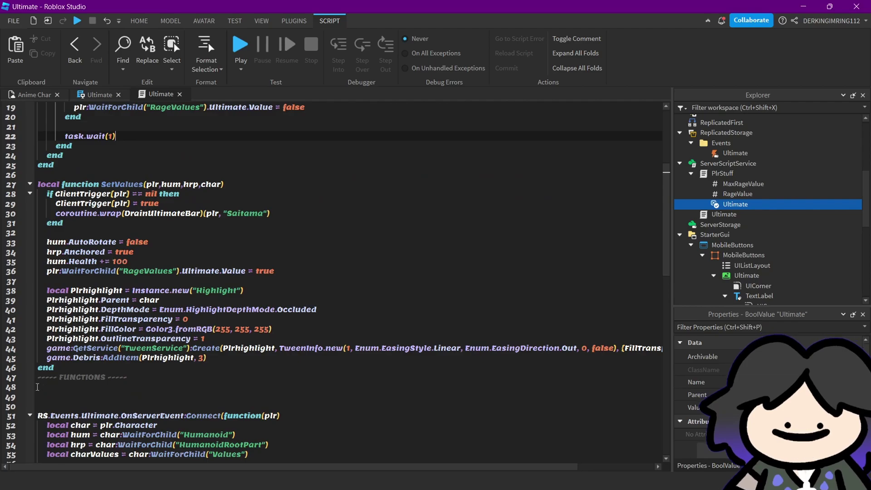
{"action": "left_click_drag", "start_coordinate": [55, 368], "coordinate": [1, 187]}
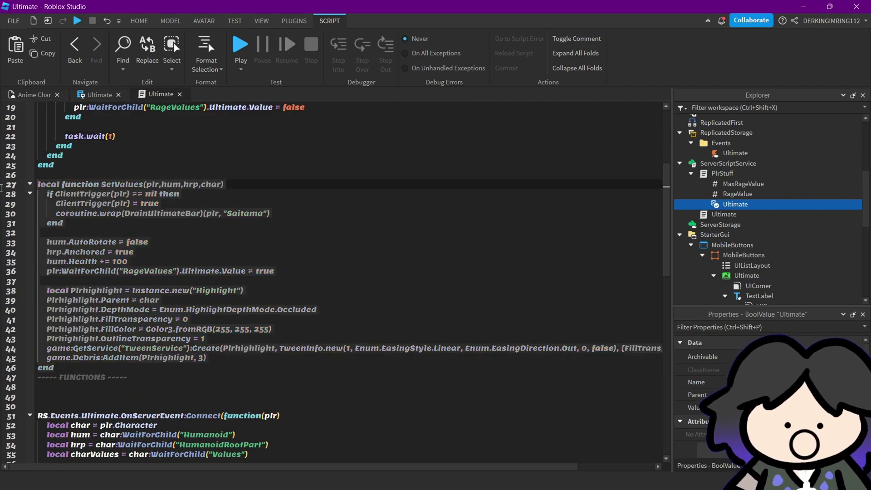
{"action": "left_click", "coordinate": [67, 365]}
{"action": "scroll", "coordinate": [102, 331], "scroll_direction": "up", "scroll_amount": 1}
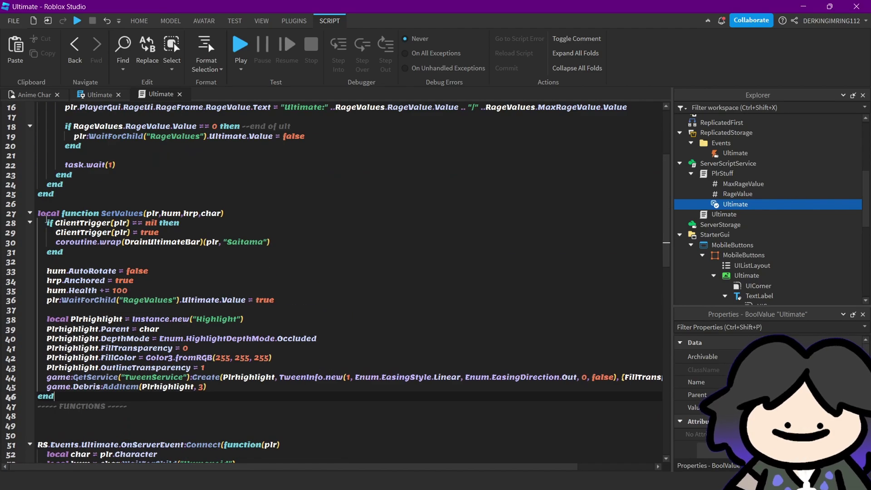
{"action": "left_click", "coordinate": [55, 262]}
{"action": "scroll", "coordinate": [85, 238], "scroll_direction": "up", "scroll_amount": 5}
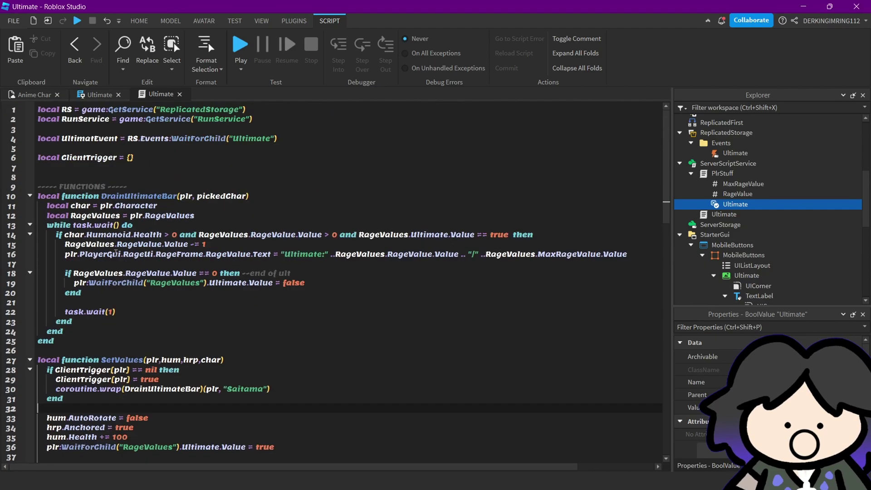
{"action": "left_click", "coordinate": [96, 198]}
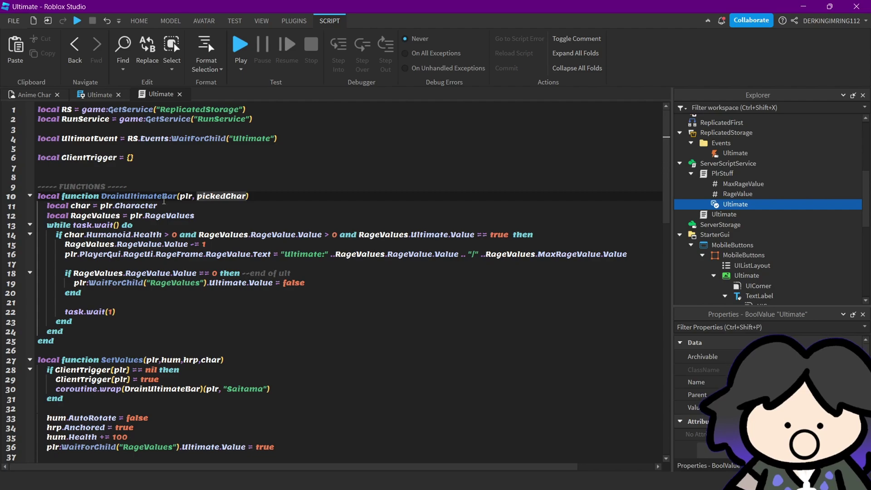
{"action": "left_click", "coordinate": [69, 398]}
{"action": "left_click_drag", "start_coordinate": [46, 368], "coordinate": [136, 402]}
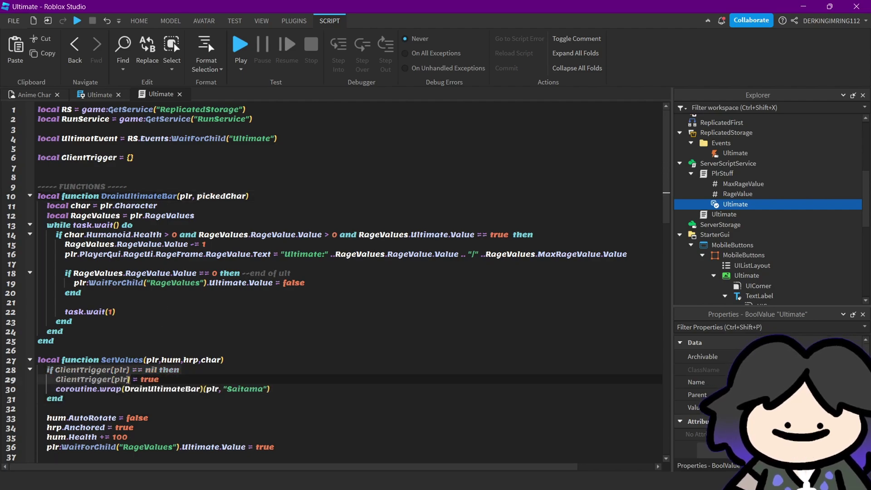
{"action": "left_click", "coordinate": [135, 402]}
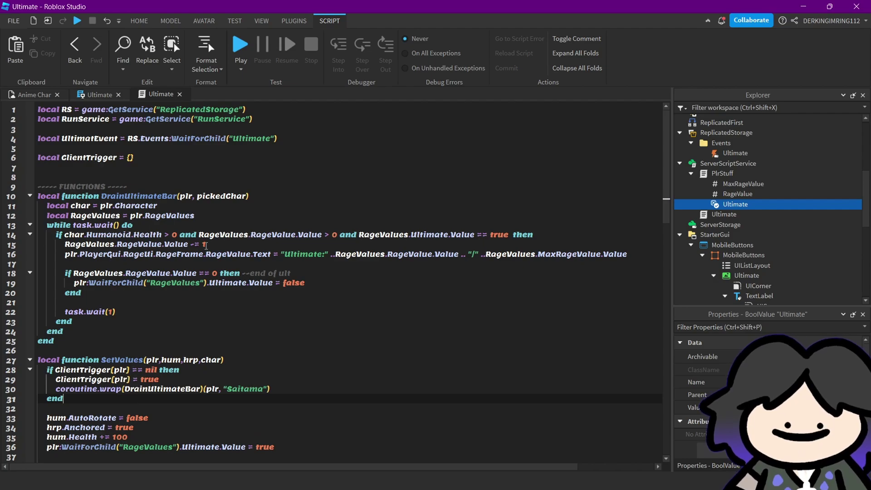
- Remove the pickedChar parameter on line 10 and the "Saitama" argument on line 30
{"action": "double_click", "coordinate": [210, 195]}
{"action": "key", "text": "BackSpace"}
{"action": "key", "text": "BackSpace"}
{"action": "key", "text": "BackSpace"}
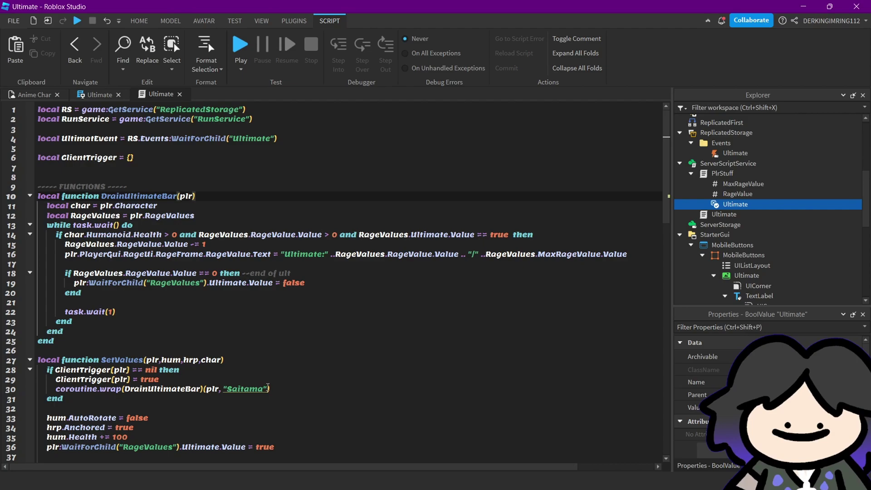
{"action": "left_click_drag", "start_coordinate": [268, 389], "coordinate": [221, 390]}
{"action": "key", "text": "BackSpace"}
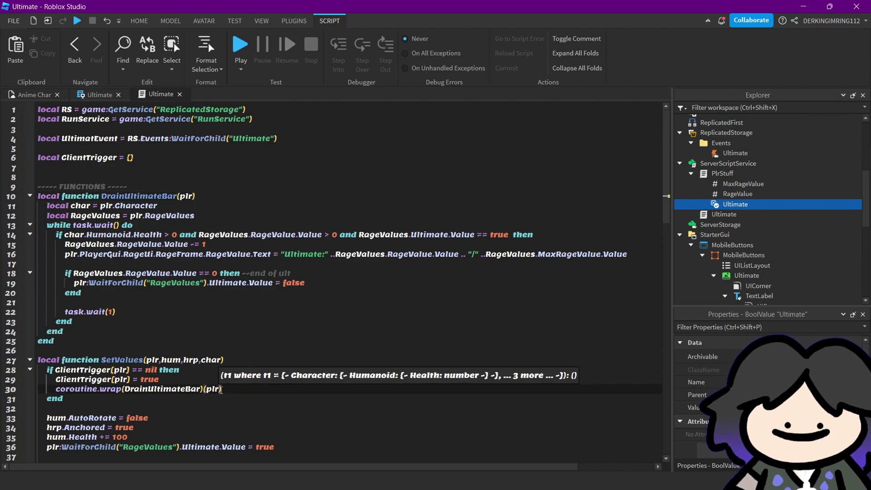
{"action": "scroll", "coordinate": [217, 381], "scroll_direction": "down", "scroll_amount": 3}
{"action": "scroll", "coordinate": [169, 352], "scroll_direction": "down", "scroll_amount": 3}
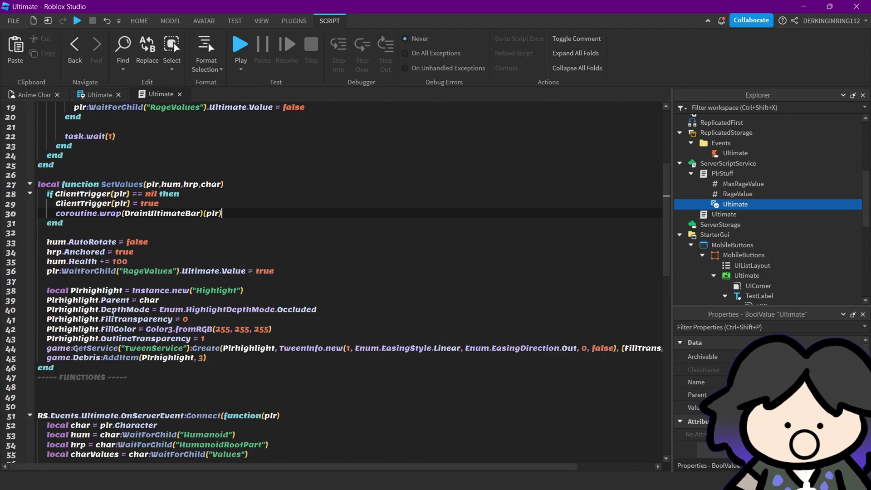
{"action": "left_click", "coordinate": [253, 341]}
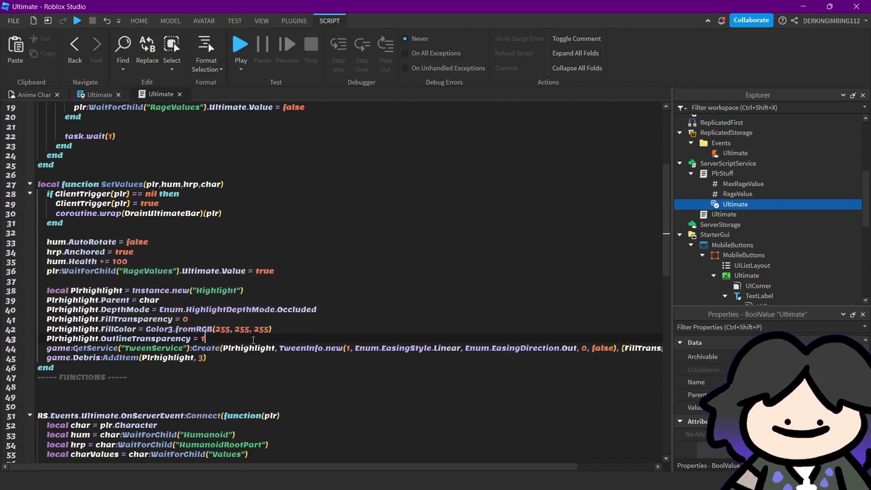
{"action": "left_click_drag", "start_coordinate": [47, 241], "coordinate": [128, 261]}
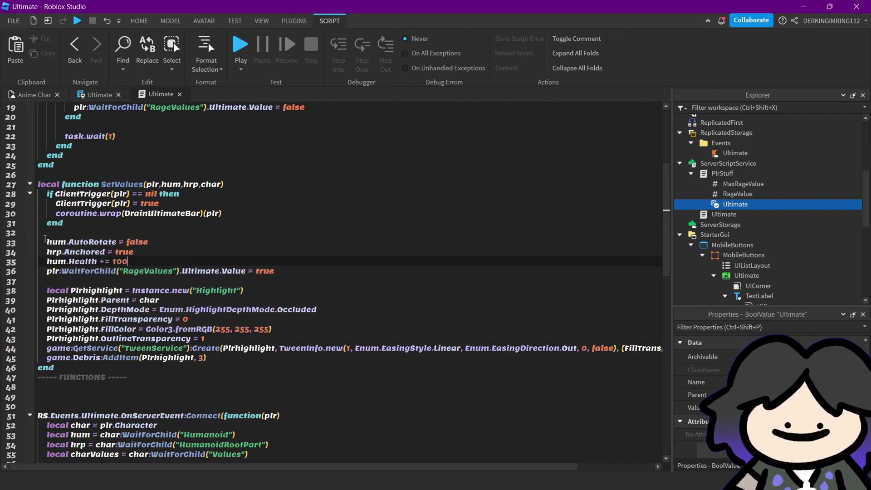
{"action": "mouse_move", "coordinate": [47, 241]}
{"action": "left_mouse_down"}
{"action": "mouse_move", "coordinate": [206, 358]}
{"action": "mouse_move", "coordinate": [47, 242]}
{"action": "left_mouse_up"}
{"action": "left_click", "coordinate": [218, 364]}
{"action": "left_click", "coordinate": [47, 242]}
{"action": "left_click", "coordinate": [52, 259]}
{"action": "left_click", "coordinate": [74, 251]}
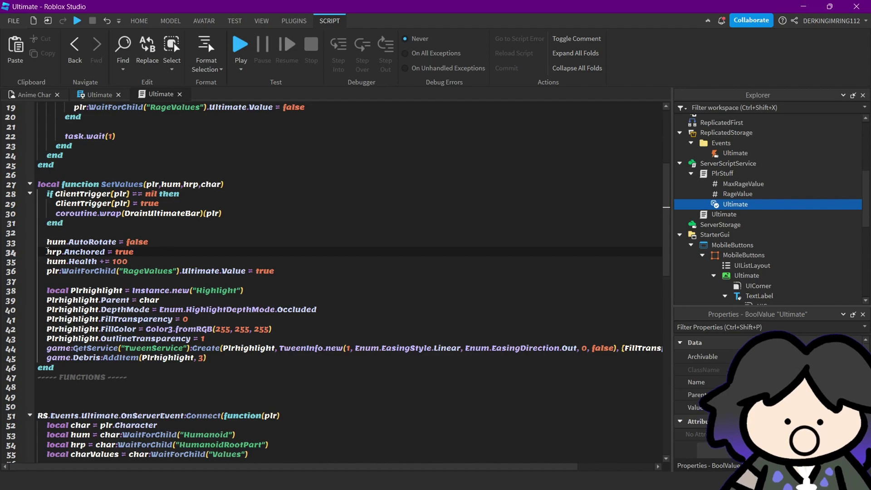
{"action": "triple_click", "coordinate": [112, 263]}
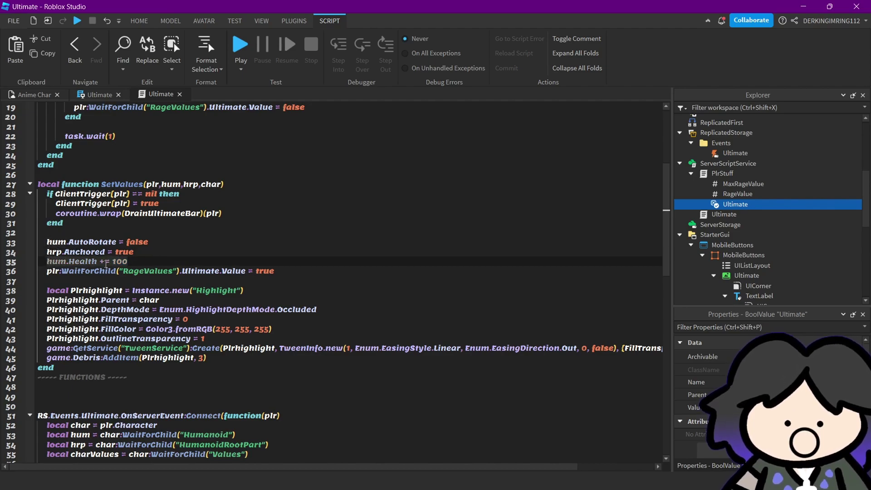
{"action": "left_click", "coordinate": [256, 270]}
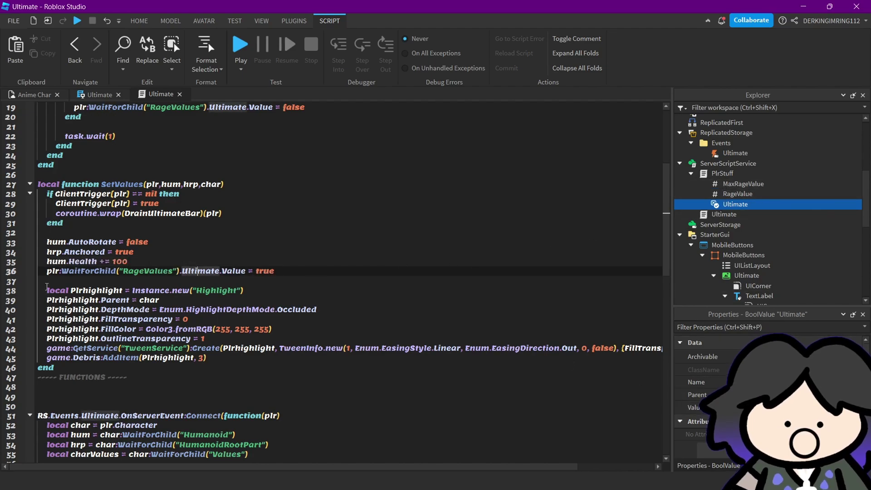
{"action": "left_click_drag", "start_coordinate": [38, 290], "coordinate": [207, 358]}
{"action": "key", "text": "Right"}
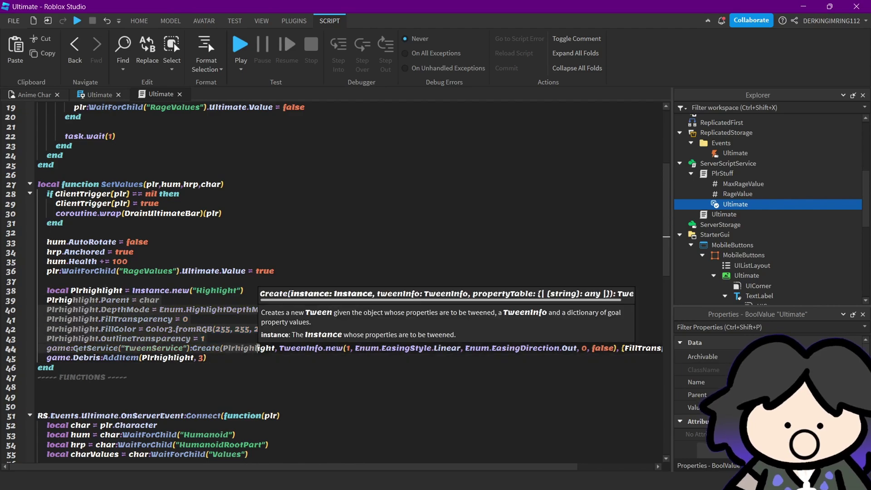
{"action": "scroll", "coordinate": [230, 359], "scroll_direction": "down", "scroll_amount": 5}
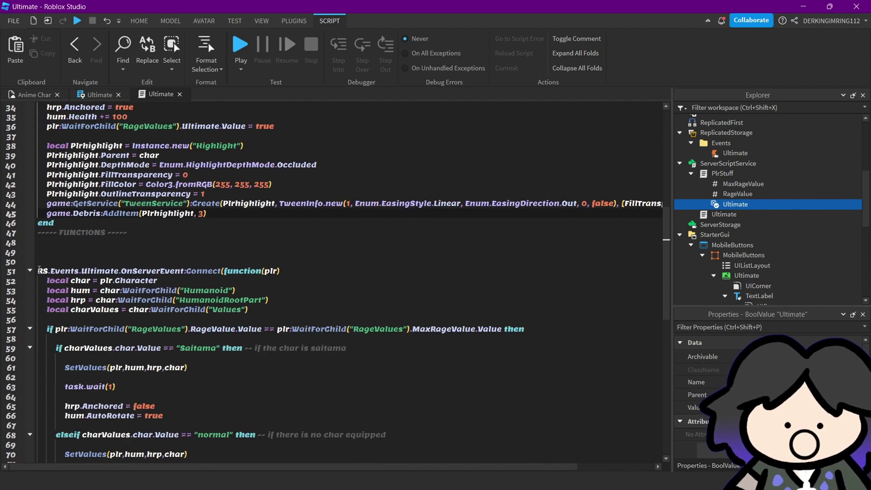
{"action": "left_click_drag", "start_coordinate": [38, 271], "coordinate": [249, 282]}
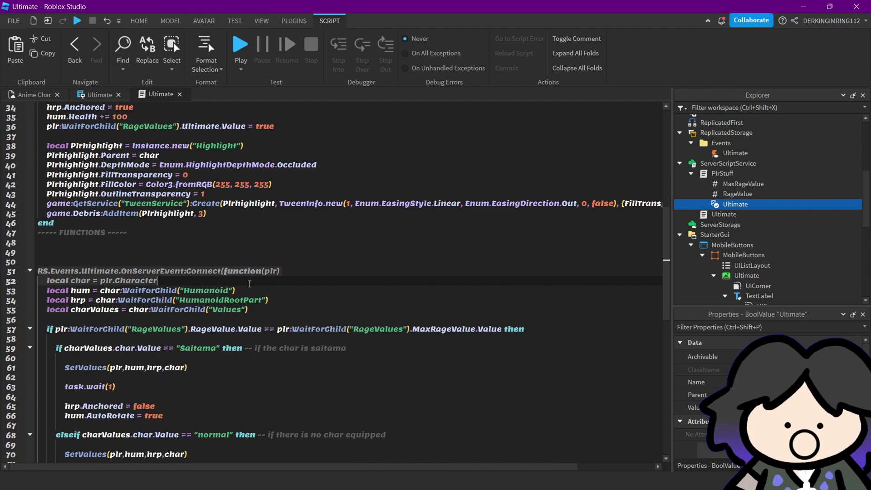
{"action": "left_click", "coordinate": [100, 94]}
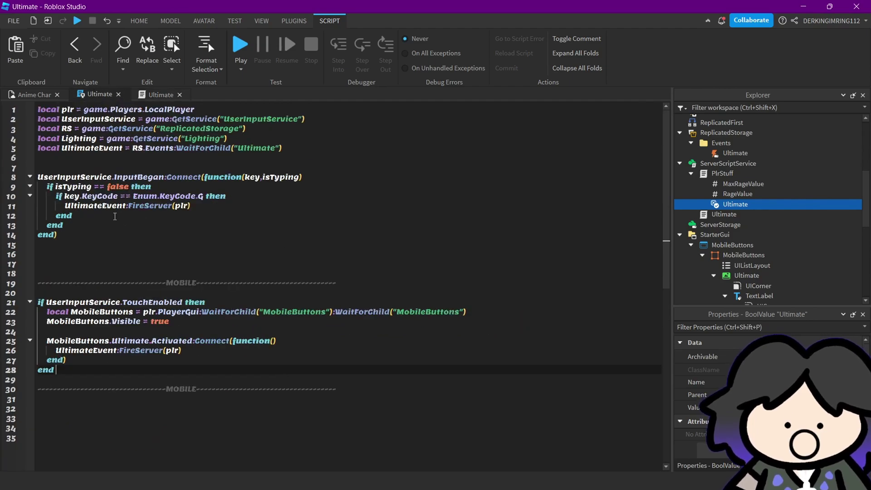
{"action": "left_click", "coordinate": [158, 94]}
{"action": "scroll", "coordinate": [146, 285], "scroll_direction": "down", "scroll_amount": 2}
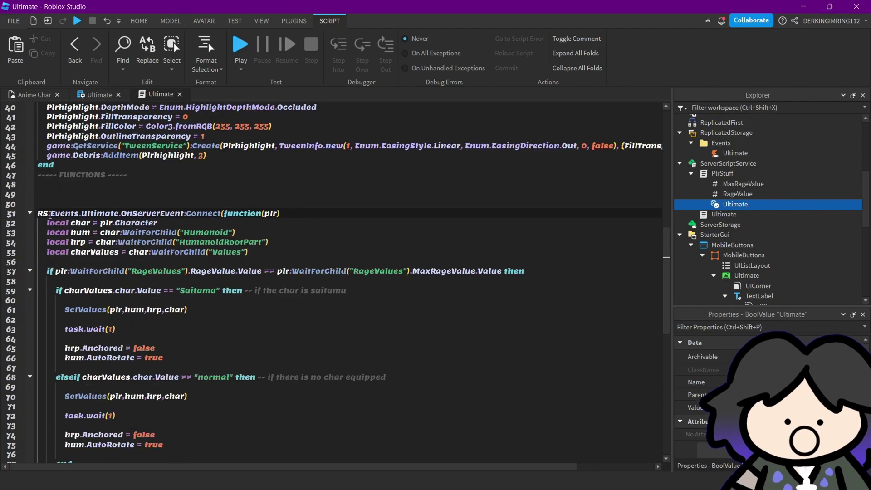
{"action": "left_click", "coordinate": [93, 232]}
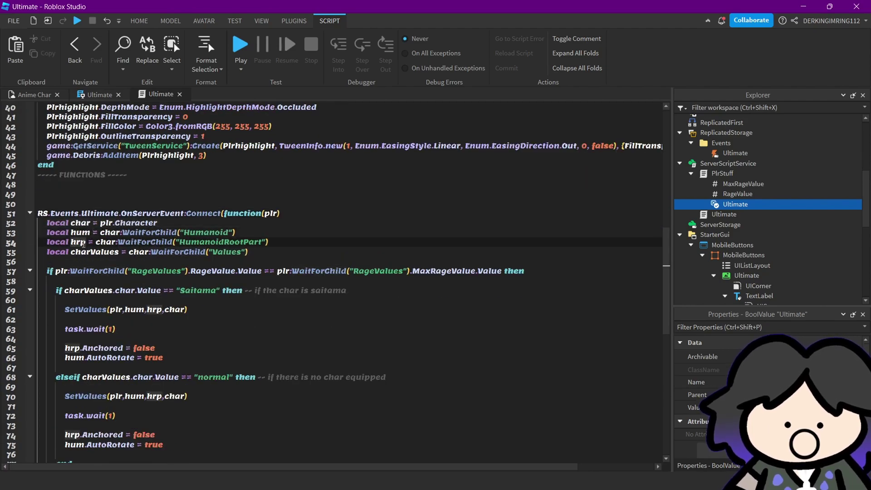
{"action": "left_click", "coordinate": [144, 257]}
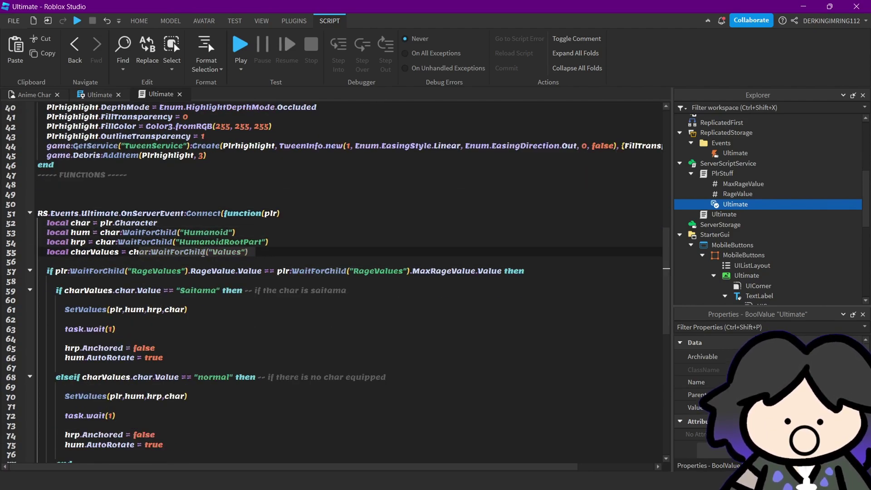
{"action": "scroll", "coordinate": [726, 227], "scroll_direction": "down", "scroll_amount": 5}
{"action": "scroll", "coordinate": [726, 235], "scroll_direction": "down", "scroll_amount": 5}
{"action": "left_click", "coordinate": [726, 237]}
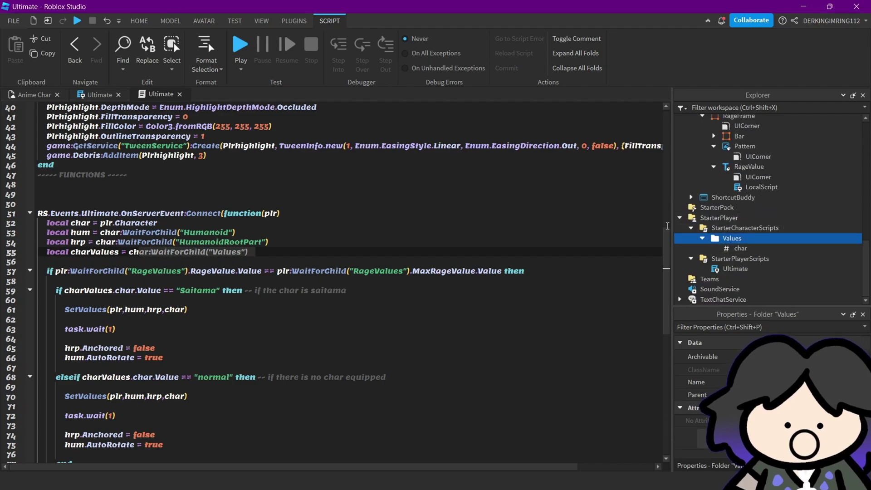
{"action": "left_click", "coordinate": [741, 248]}
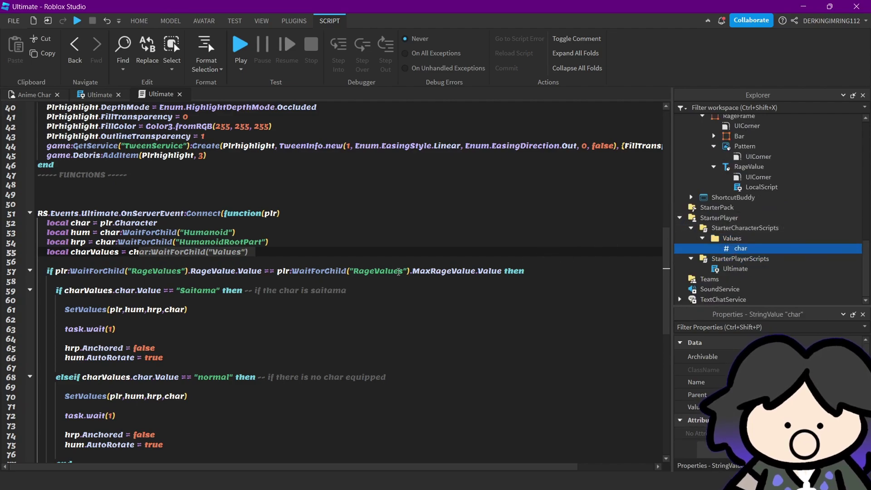
{"action": "scroll", "coordinate": [234, 301], "scroll_direction": "down", "scroll_amount": 1}
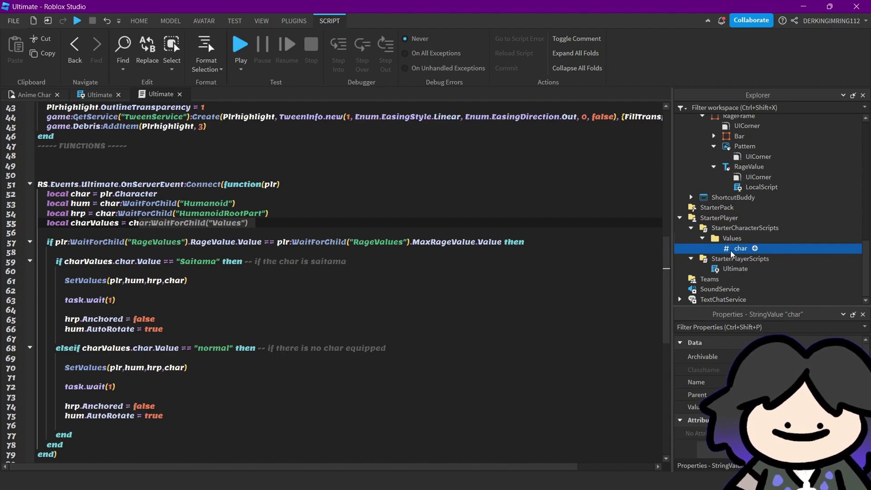
{"action": "double_click", "coordinate": [731, 251]}
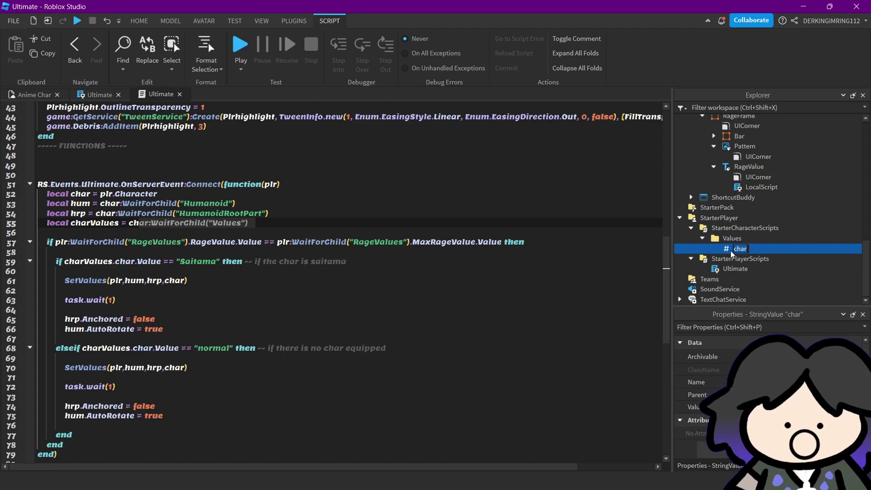
{"action": "key", "text": "Return"}
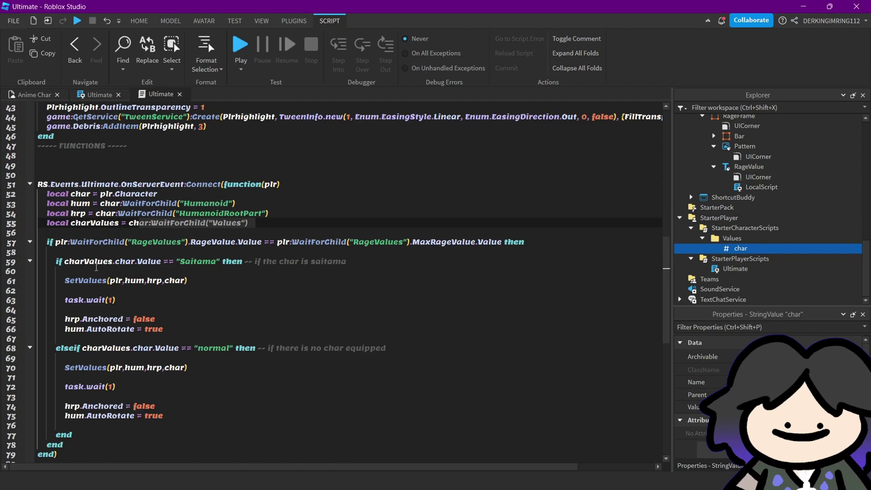
{"action": "left_click", "coordinate": [546, 236]}
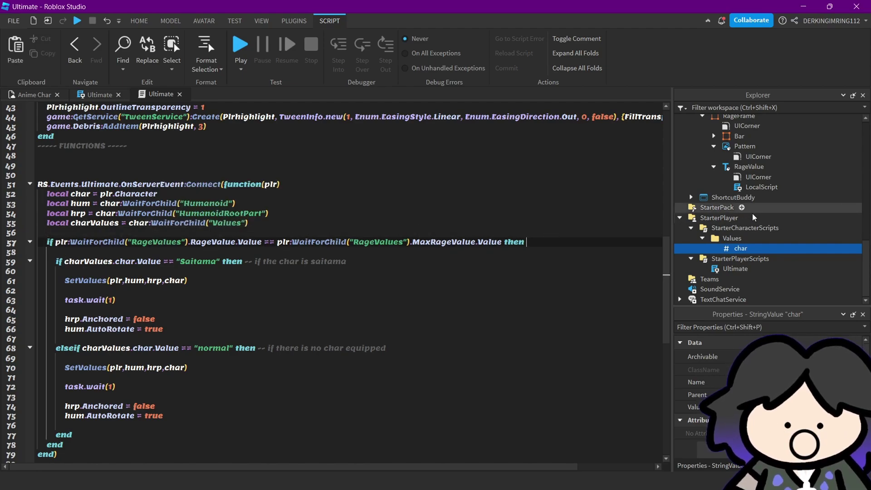
- Inspect the RageValue, MaxRageValue and char values in Explorer alongside the Saitama check on line 59
{"action": "scroll", "coordinate": [752, 217], "scroll_direction": "up", "scroll_amount": 6}
{"action": "scroll", "coordinate": [752, 214], "scroll_direction": "up", "scroll_amount": 3}
{"action": "left_click", "coordinate": [740, 223]}
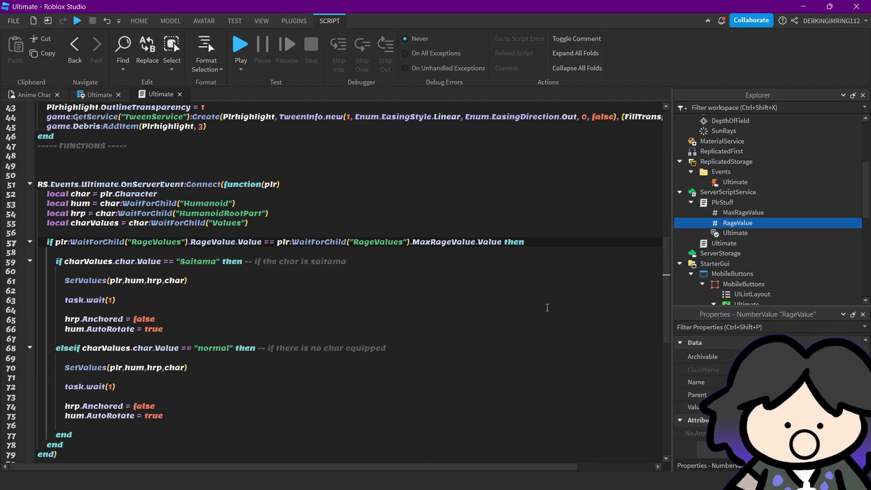
{"action": "left_click", "coordinate": [755, 213]}
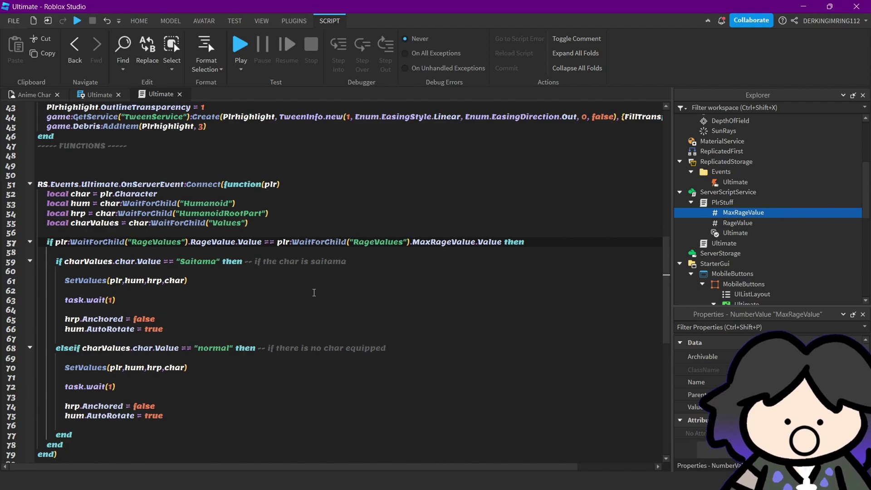
{"action": "scroll", "coordinate": [255, 257], "scroll_direction": "down", "scroll_amount": 3}
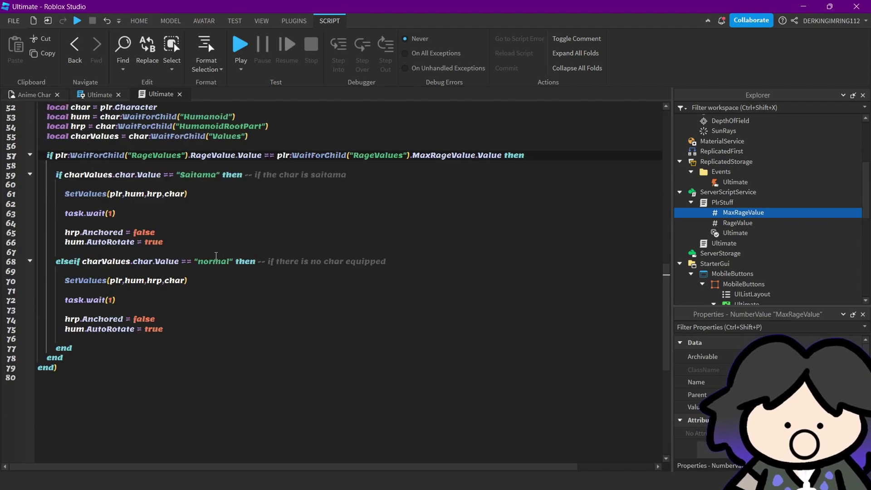
{"action": "scroll", "coordinate": [54, 233], "scroll_direction": "up", "scroll_amount": 1}
{"action": "scroll", "coordinate": [54, 233], "scroll_direction": "up", "scroll_amount": 1}
{"action": "left_click", "coordinate": [54, 233]}
{"action": "scroll", "coordinate": [726, 227], "scroll_direction": "down", "scroll_amount": 5}
{"action": "scroll", "coordinate": [766, 258], "scroll_direction": "down", "scroll_amount": 5}
{"action": "left_click", "coordinate": [741, 248]}
{"action": "left_click", "coordinate": [694, 407]}
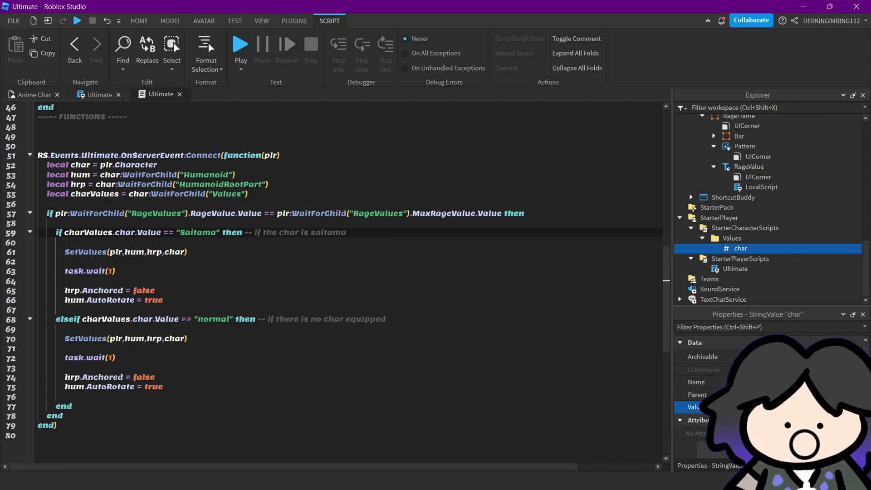
- Review the Saitama branch (lines 60–66) and the normal branch (lines 68–72)
{"action": "left_click", "coordinate": [171, 241]}
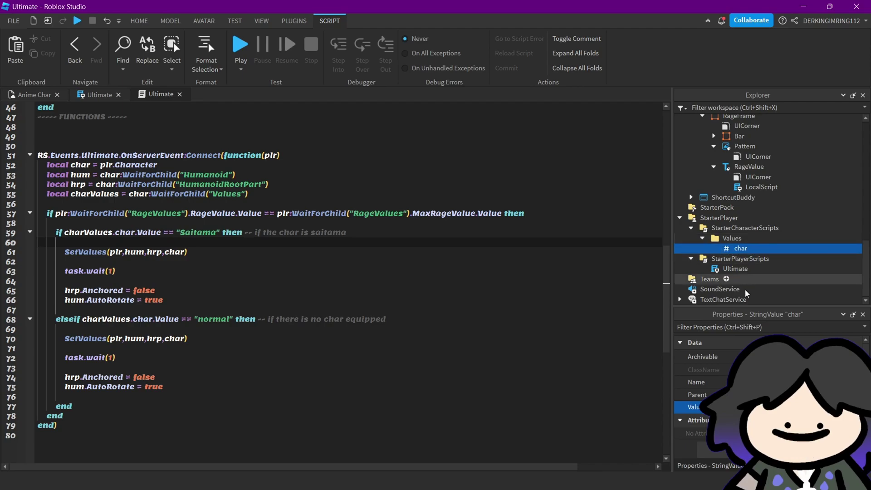
{"action": "left_click_drag", "start_coordinate": [70, 247], "coordinate": [201, 298]}
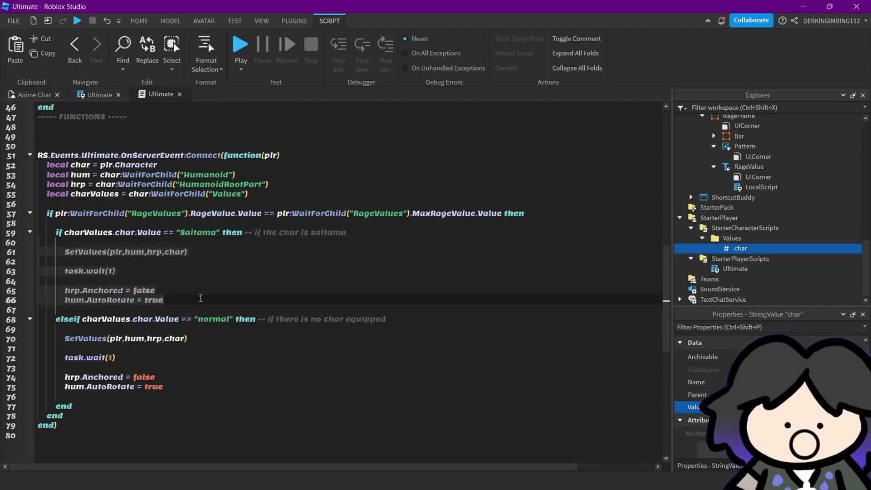
{"action": "left_click", "coordinate": [201, 298]}
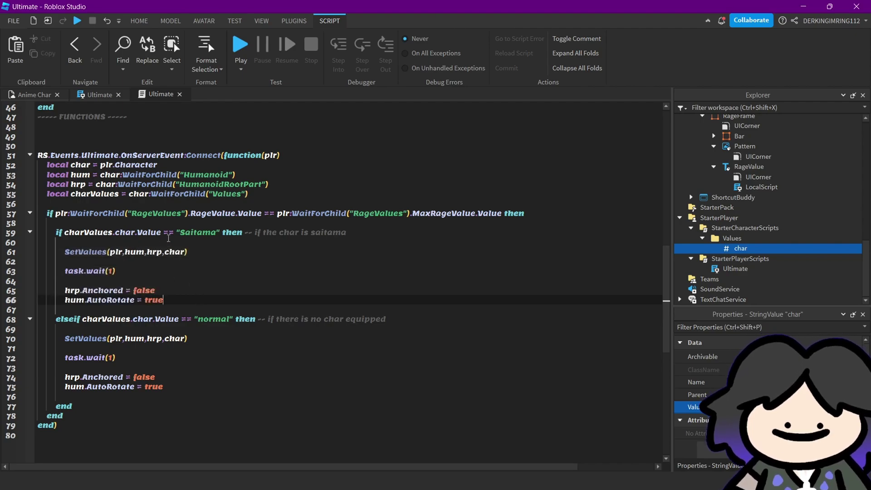
{"action": "double_click", "coordinate": [214, 319]}
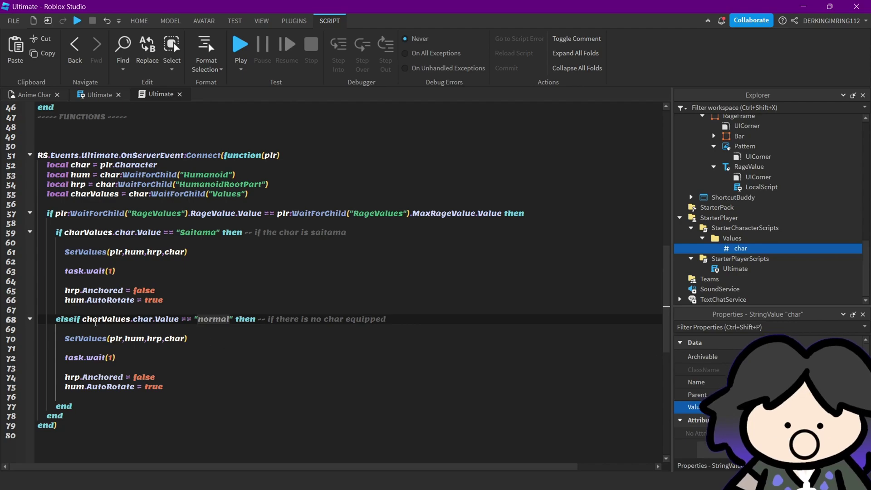
{"action": "left_click_drag", "start_coordinate": [50, 319], "coordinate": [212, 362]}
{"action": "left_click", "coordinate": [219, 372]}
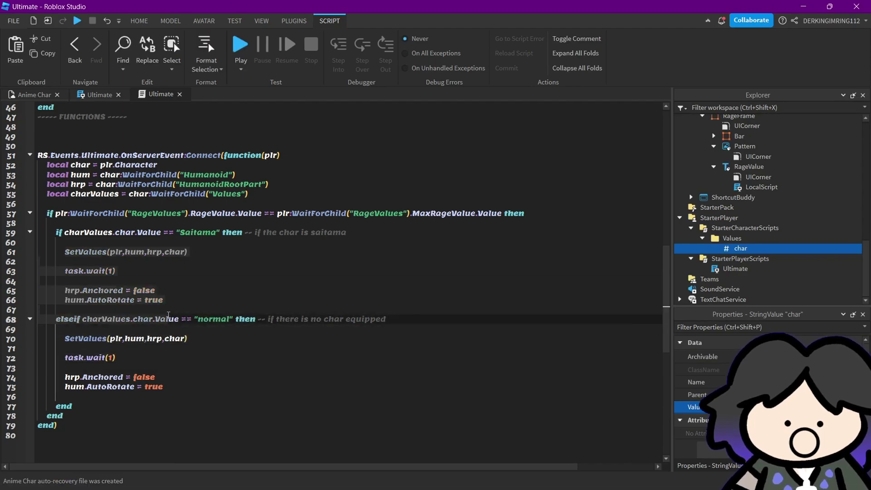
{"action": "left_click", "coordinate": [169, 362]}
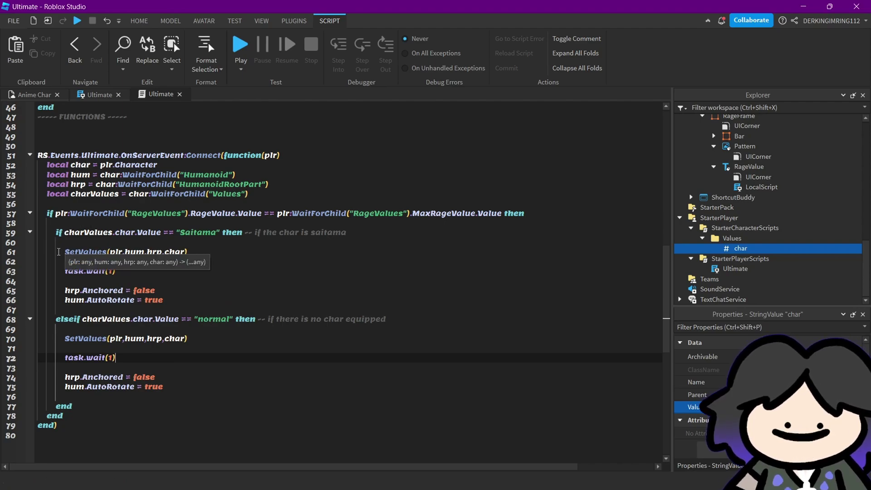
- Re-examine the Saitama branch body on lines 60–66 and scroll through the handler
{"action": "left_click_drag", "start_coordinate": [59, 245], "coordinate": [180, 303]}
{"action": "left_click", "coordinate": [179, 303]}
{"action": "left_click_drag", "start_coordinate": [61, 248], "coordinate": [179, 302]}
{"action": "left_click", "coordinate": [87, 266]}
{"action": "left_click_drag", "start_coordinate": [62, 248], "coordinate": [178, 298]}
{"action": "left_click", "coordinate": [54, 233]}
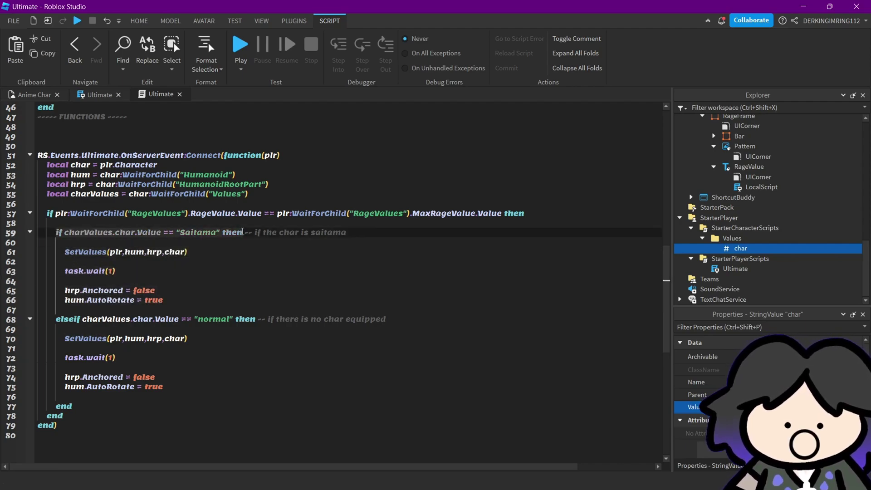
{"action": "left_click_drag", "start_coordinate": [85, 248], "coordinate": [199, 308]}
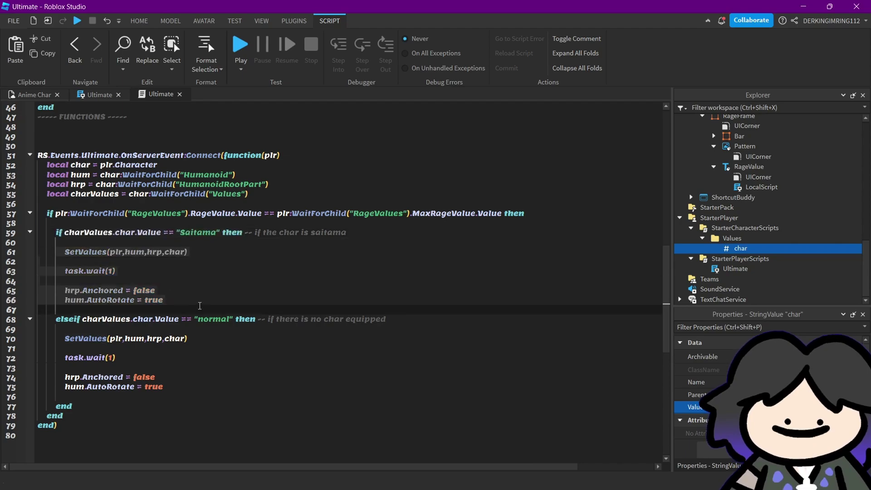
{"action": "left_click", "coordinate": [111, 307]}
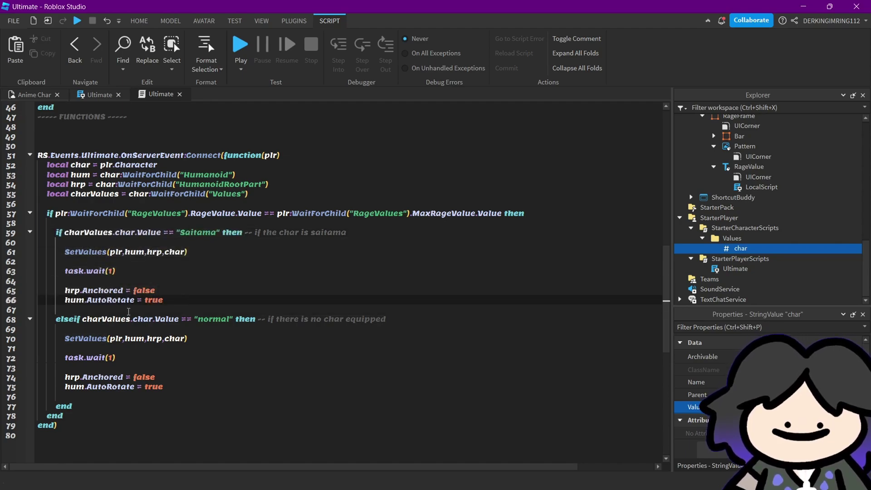
{"action": "scroll", "coordinate": [180, 344], "scroll_direction": "down", "scroll_amount": 3}
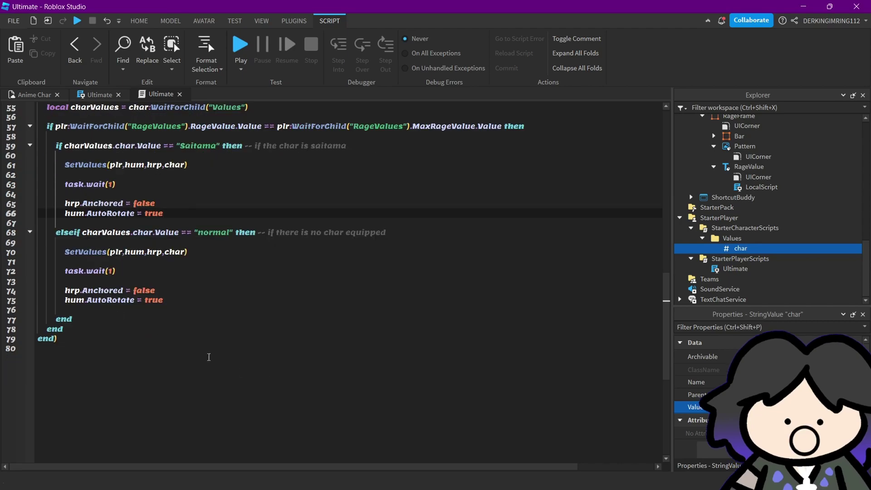
{"action": "scroll", "coordinate": [130, 301], "scroll_direction": "up", "scroll_amount": 3}
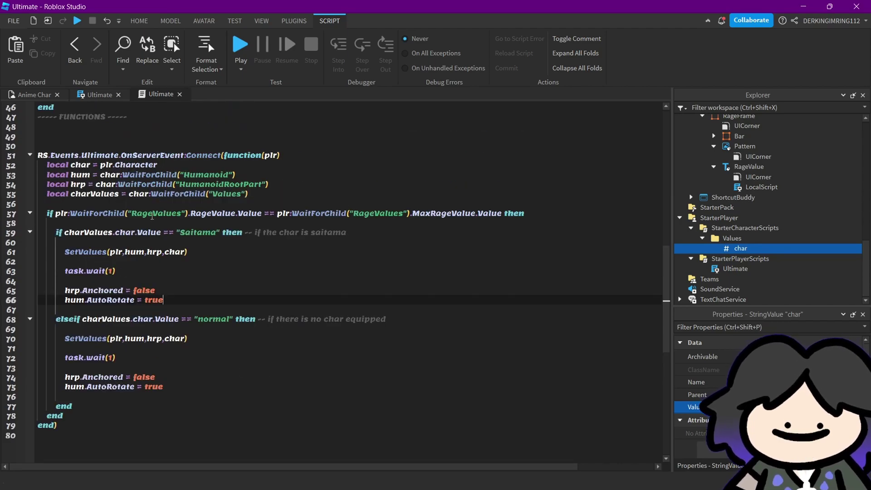
{"action": "scroll", "coordinate": [744, 205], "scroll_direction": "up", "scroll_amount": 4}
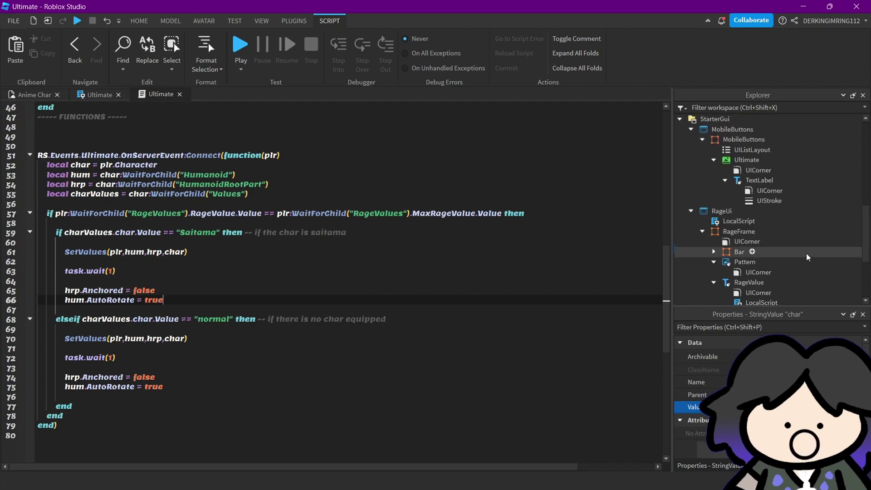
{"action": "scroll", "coordinate": [740, 182], "scroll_direction": "down", "scroll_amount": 2}
- Inspect RageUi's LocalScript, then open the RageValue label's LocalScript with the Press G shake loop
{"action": "double_click", "coordinate": [738, 163]}
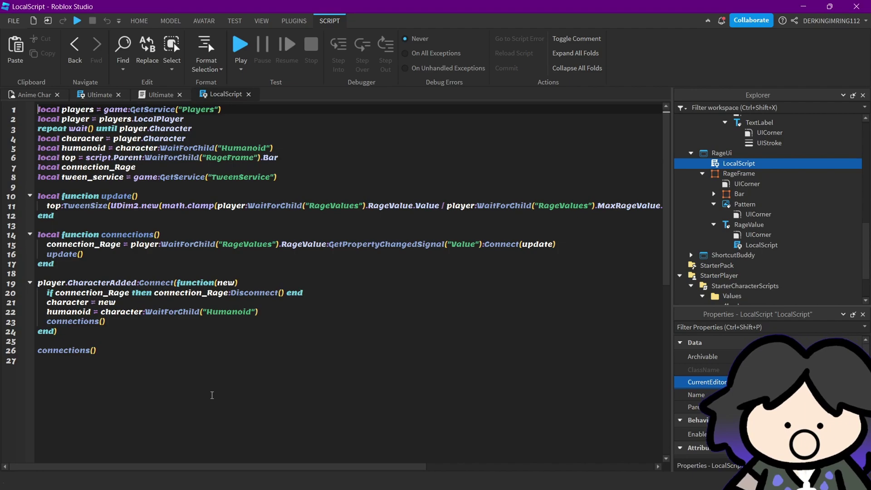
{"action": "left_click", "coordinate": [132, 292]}
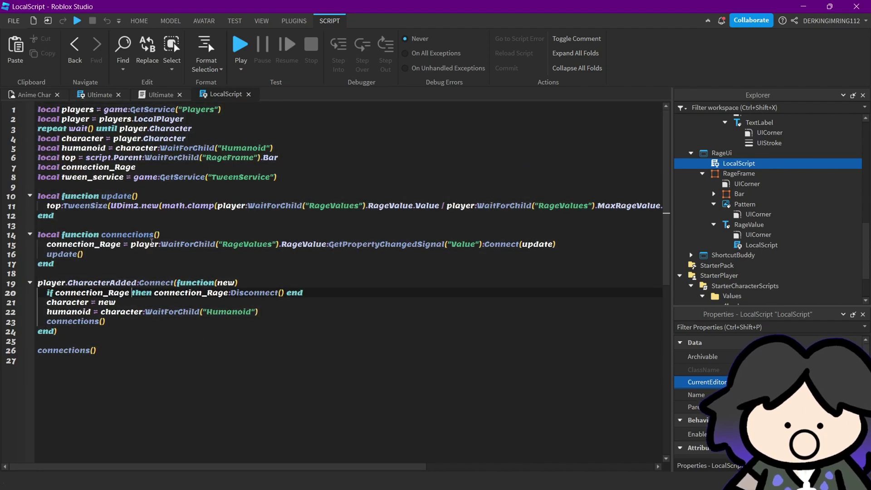
{"action": "left_click", "coordinate": [28, 97]}
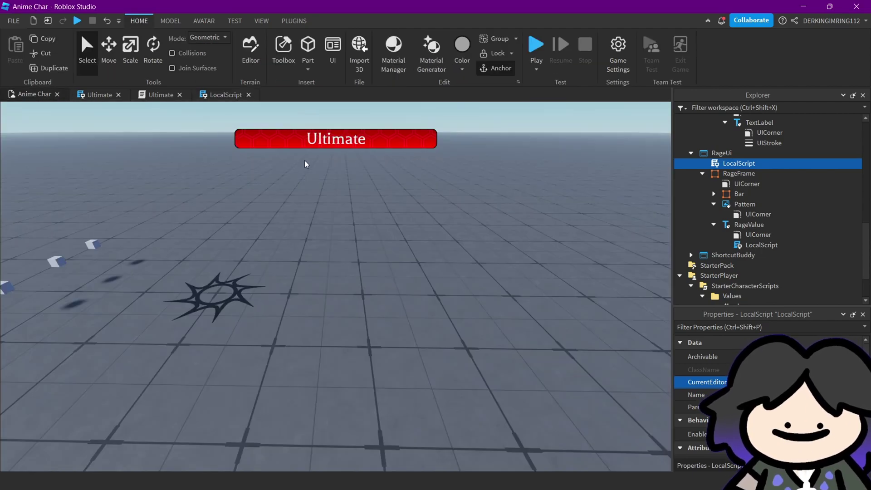
{"action": "left_click", "coordinate": [208, 94]}
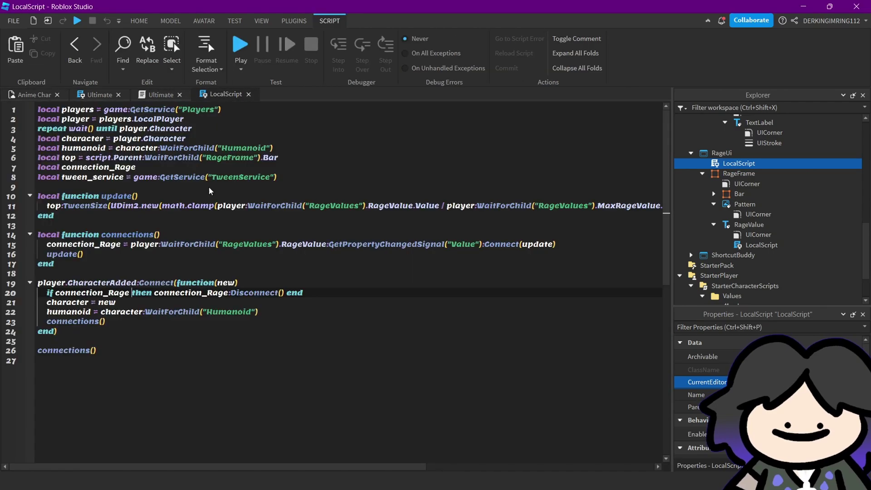
{"action": "left_click", "coordinate": [136, 321]}
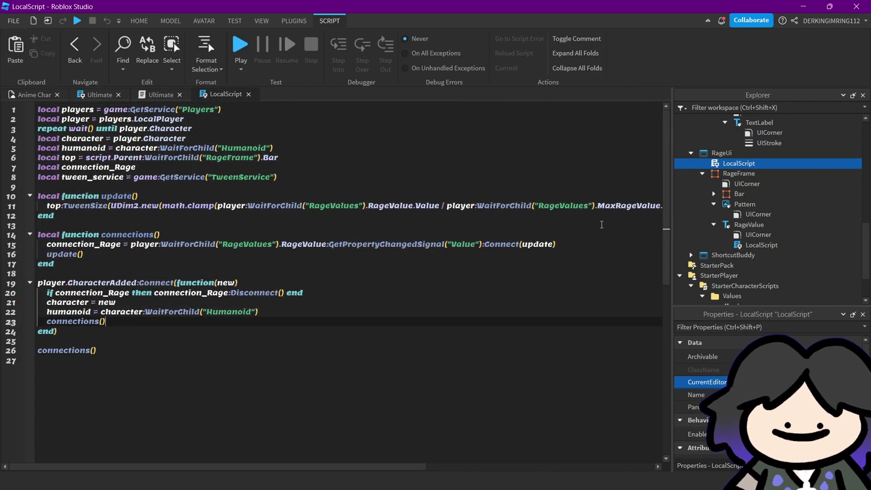
{"action": "double_click", "coordinate": [761, 245]}
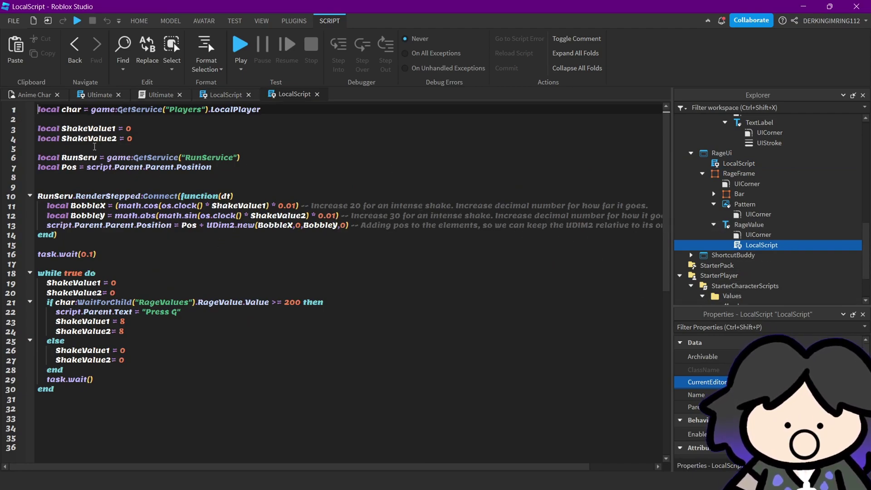
- Replace the 200 limit on line 21 with a MaxRageValue lookup
{"action": "left_click", "coordinate": [34, 94]}
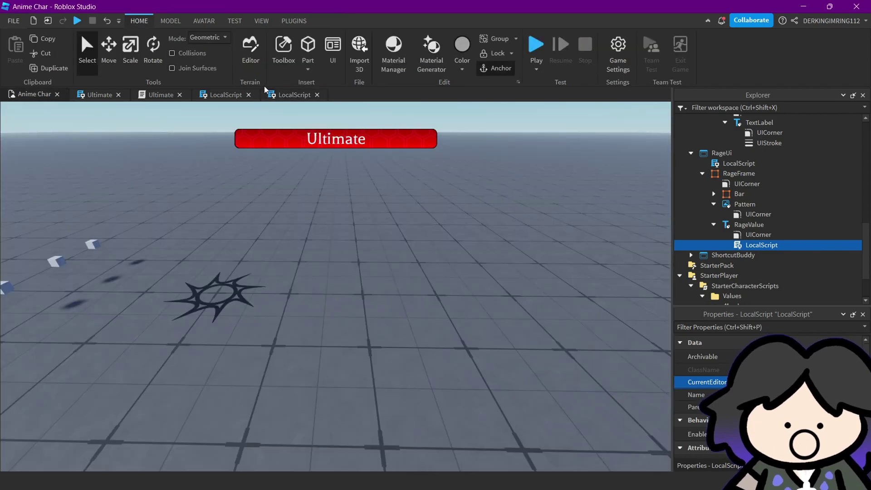
{"action": "left_click", "coordinate": [292, 94]}
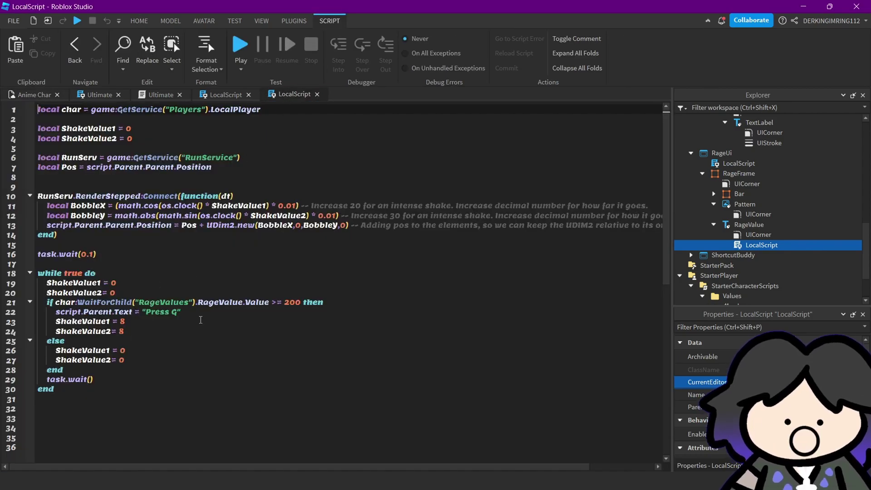
{"action": "left_click", "coordinate": [286, 302]}
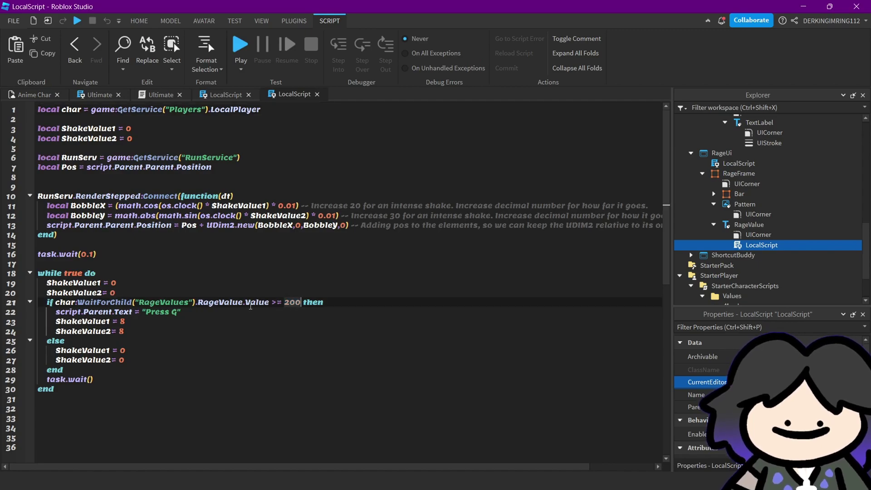
{"action": "left_click_drag", "start_coordinate": [270, 303], "coordinate": [78, 303]}
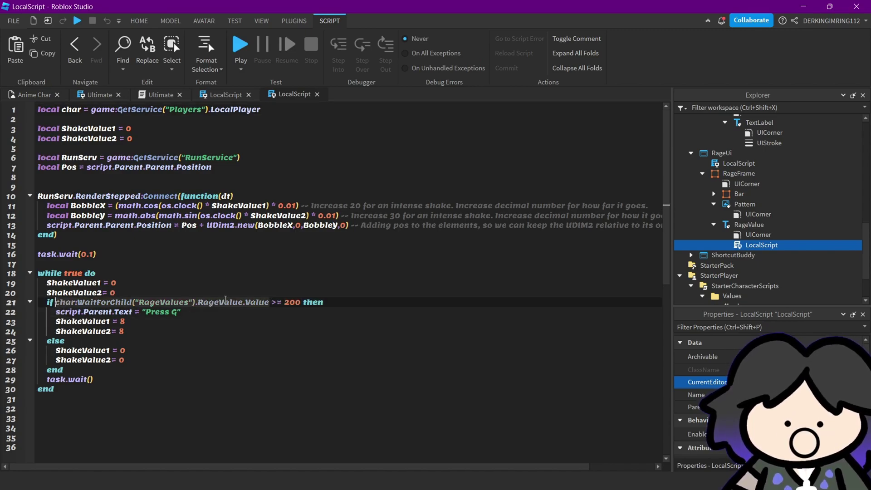
{"action": "left_click", "coordinate": [295, 302]}
{"action": "type", "text": "char:WaitForChild(\"RageValues\").RageValue.Value"}
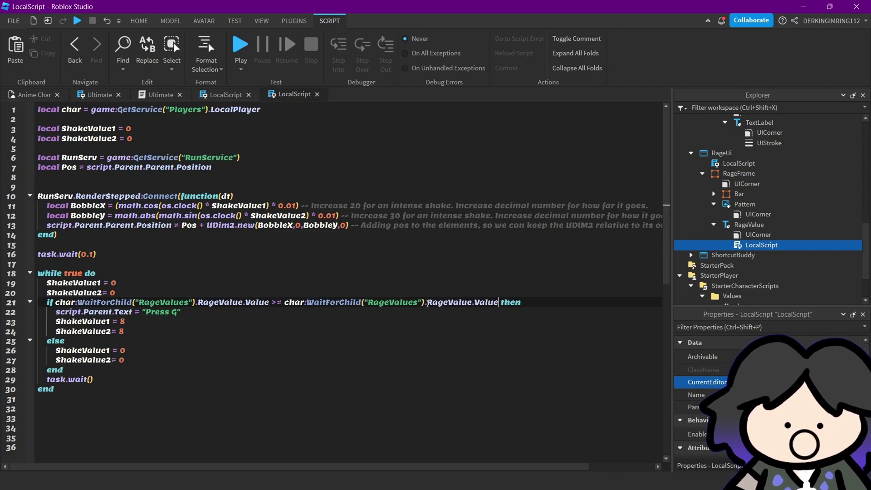
{"action": "left_click", "coordinate": [427, 302]}
{"action": "type", "text": "a"}
{"action": "key", "text": "BackSpace"}
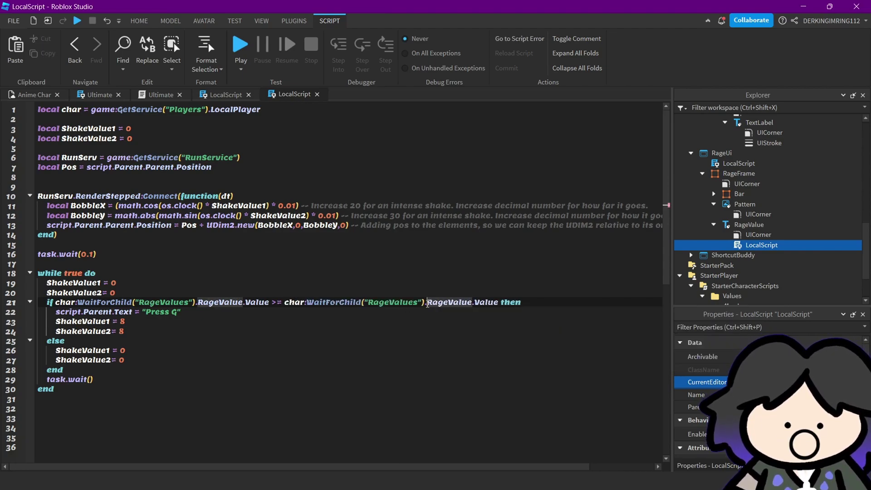
{"action": "type", "text": "Max"}
- Change line 21's >= comparison to == so it triggers only at full rage
{"action": "double_click", "coordinate": [472, 299]}
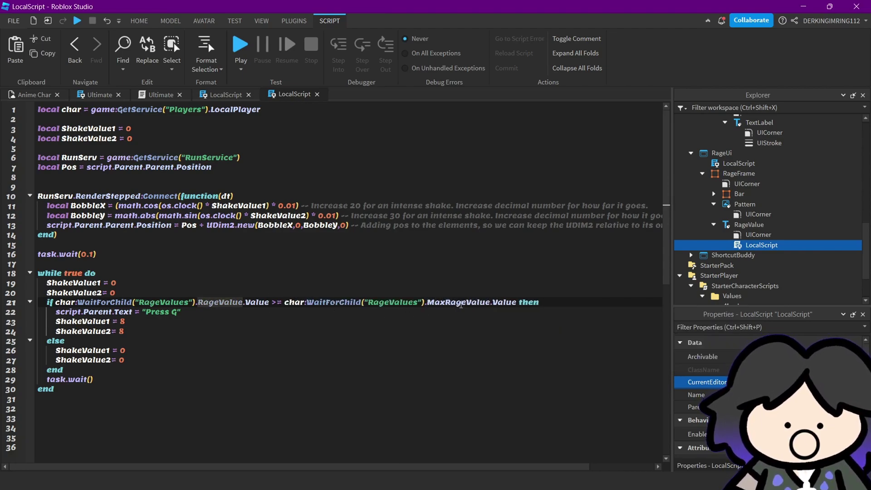
{"action": "left_click", "coordinate": [547, 302]}
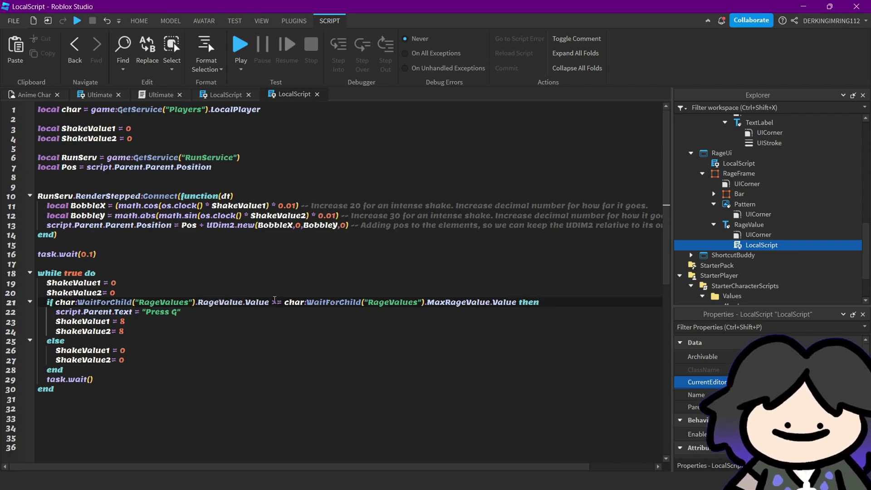
{"action": "double_click", "coordinate": [276, 300]}
{"action": "type", "text": "=="}
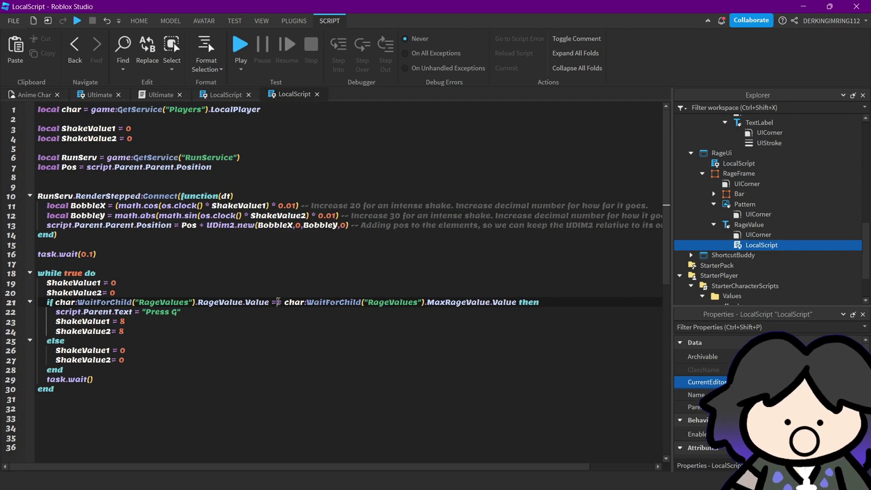
- Review the Press G text, shake strength 8 and the RenderStepped shake block
{"action": "left_click_drag", "start_coordinate": [47, 312], "coordinate": [156, 323]}
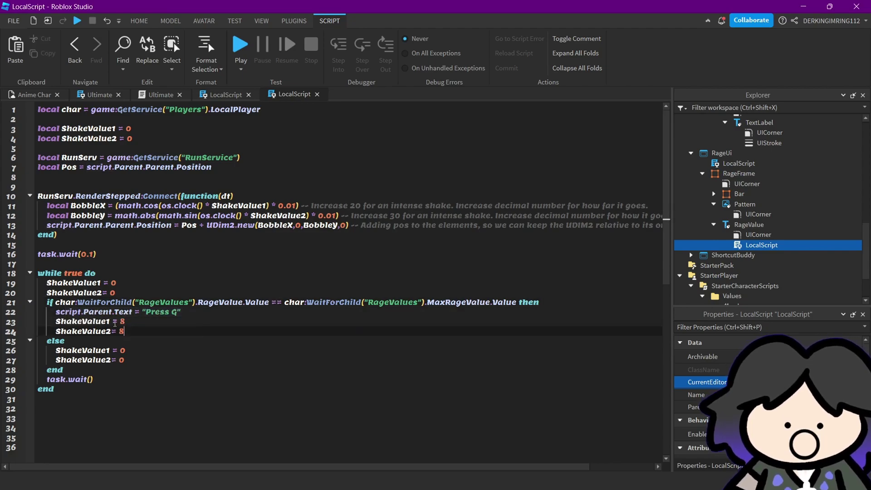
{"action": "left_click", "coordinate": [146, 327]}
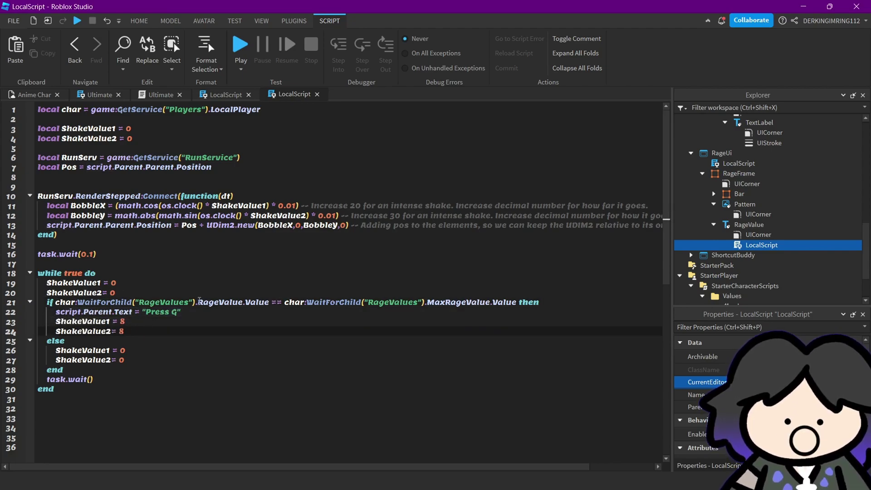
{"action": "double_click", "coordinate": [137, 321]}
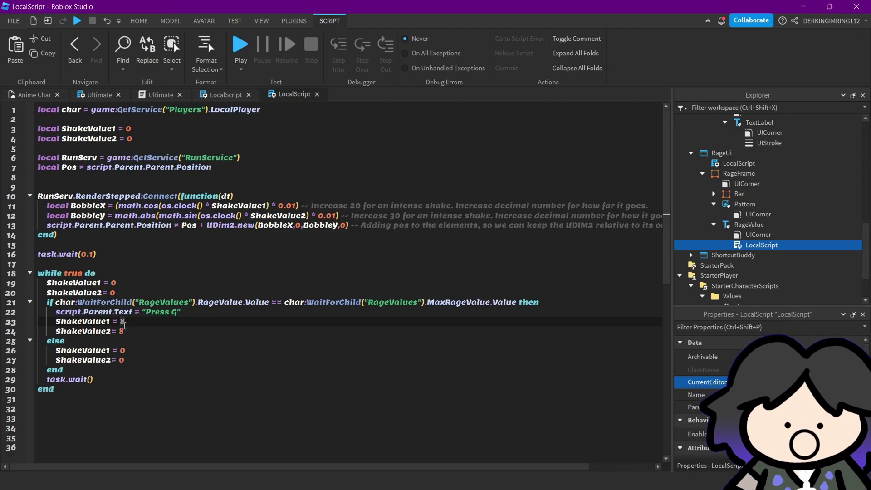
{"action": "double_click", "coordinate": [122, 322]}
{"action": "left_click", "coordinate": [124, 331]}
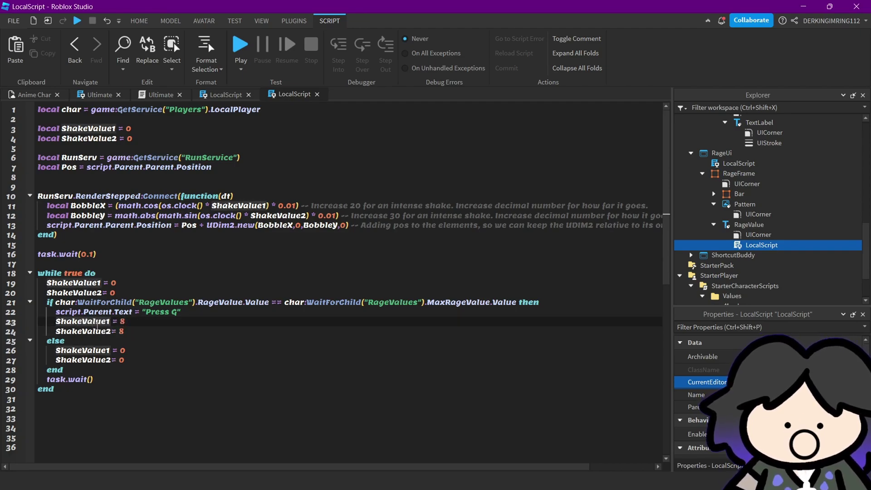
{"action": "triple_click", "coordinate": [127, 330]}
{"action": "left_click", "coordinate": [127, 331]}
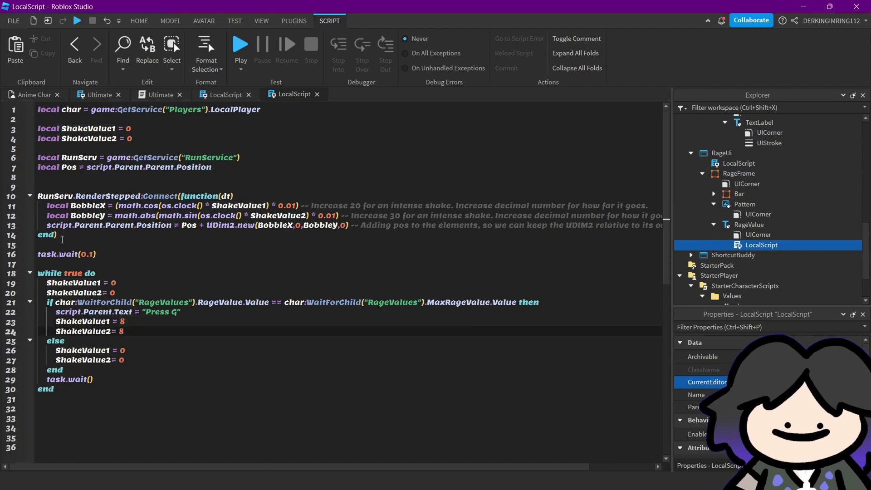
{"action": "left_click_drag", "start_coordinate": [62, 240], "coordinate": [22, 187]}
{"action": "left_click", "coordinate": [102, 229]}
{"action": "scroll", "coordinate": [112, 277], "scroll_direction": "down", "scroll_amount": 4}
{"action": "scroll", "coordinate": [112, 277], "scroll_direction": "up", "scroll_amount": 3}
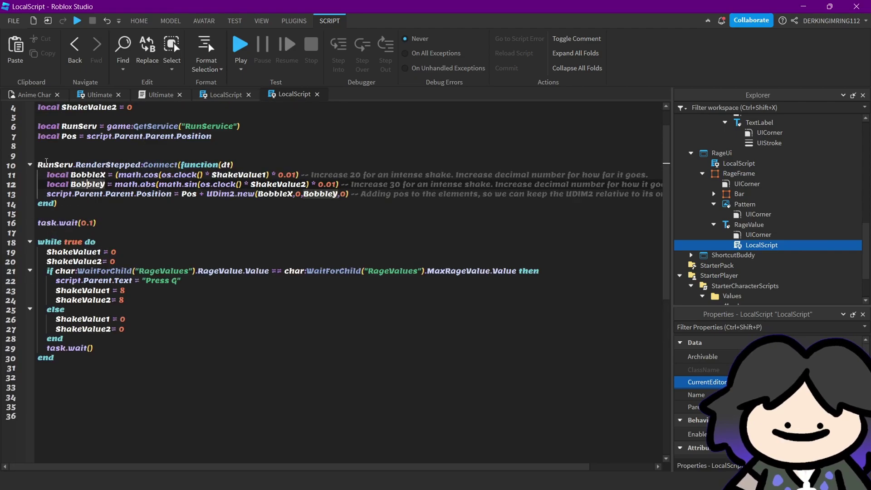
{"action": "left_click", "coordinate": [34, 94]}
{"action": "left_click", "coordinate": [226, 169]}
{"action": "scroll", "coordinate": [226, 169], "scroll_direction": "down", "scroll_amount": 5}
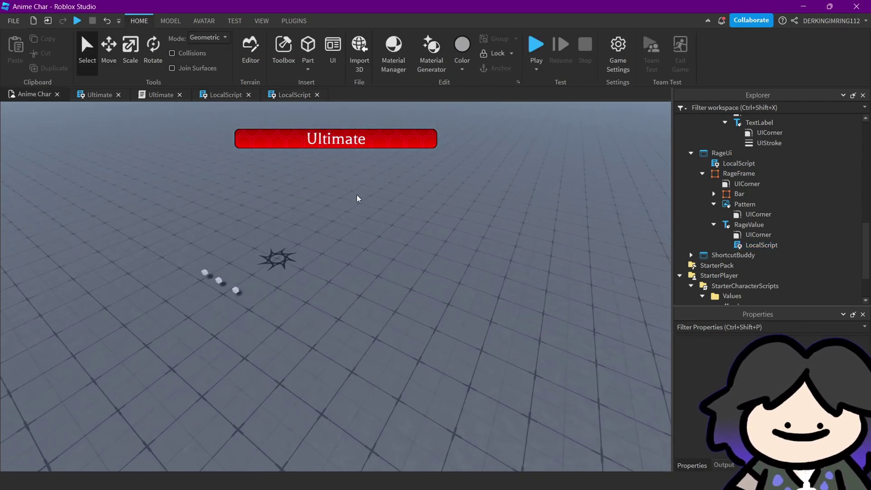
{"action": "scroll", "coordinate": [359, 198], "scroll_direction": "up", "scroll_amount": 2}
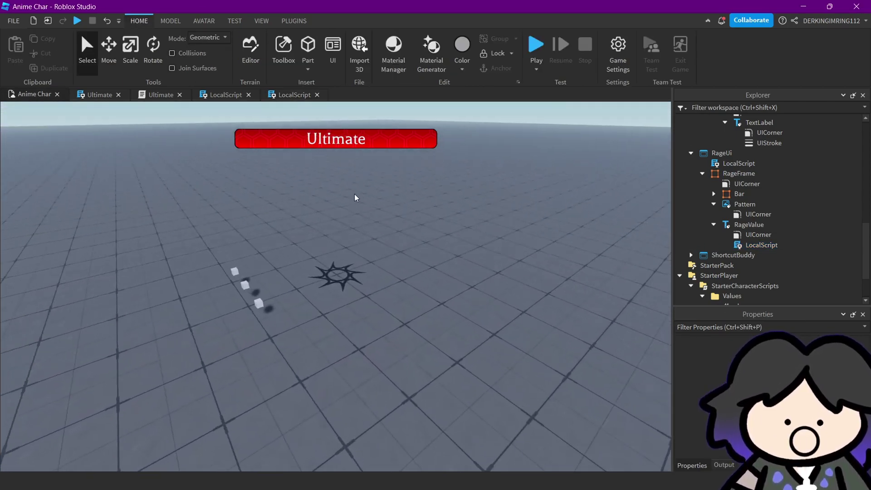
{"action": "scroll", "coordinate": [358, 198], "scroll_direction": "up", "scroll_amount": 3}
{"action": "scroll", "coordinate": [358, 199], "scroll_direction": "up", "scroll_amount": 3}
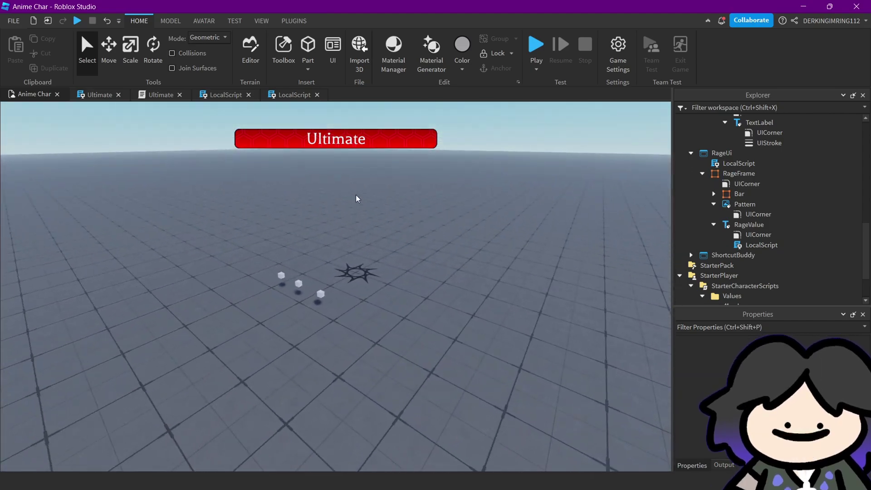
{"action": "scroll", "coordinate": [356, 198], "scroll_direction": "down", "scroll_amount": 5}
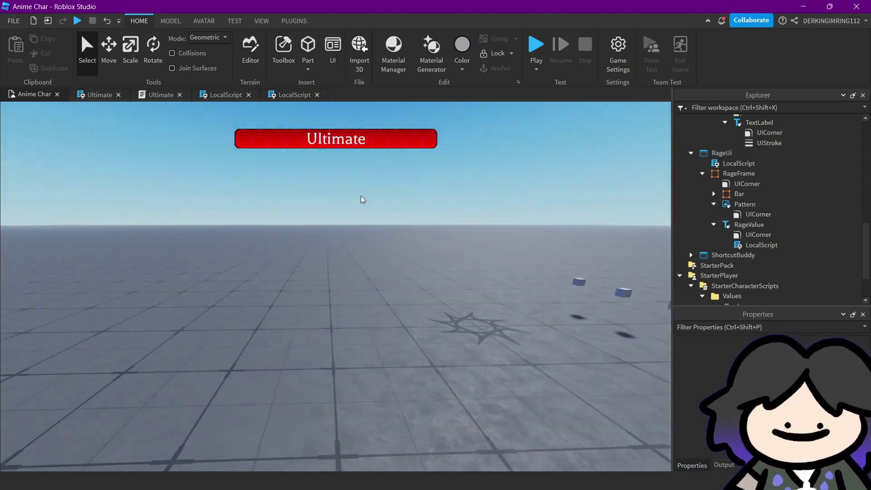